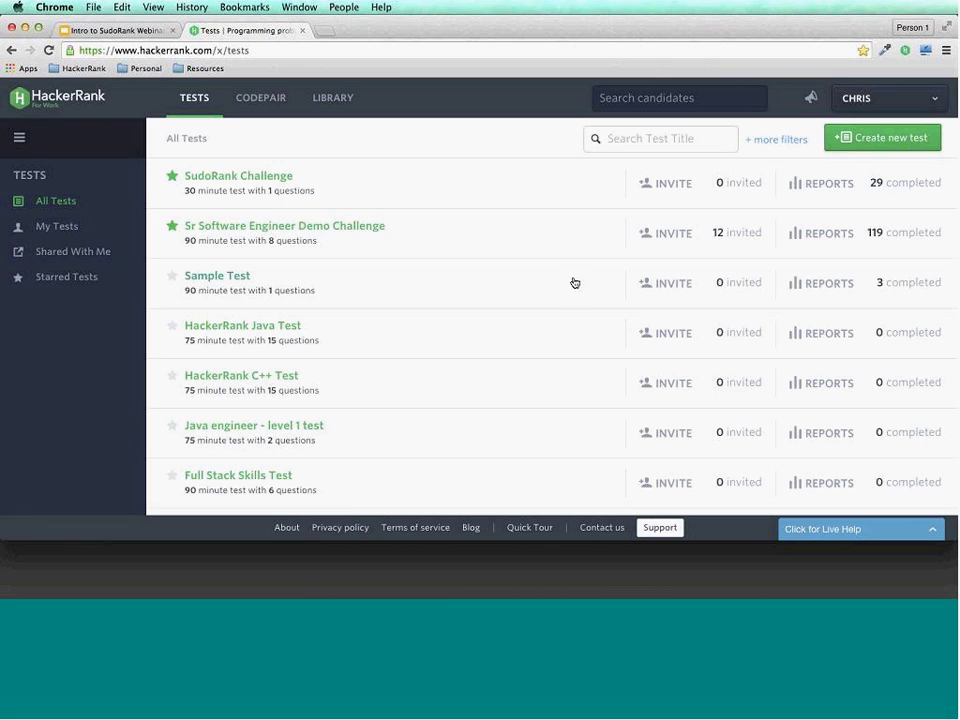
Open the SudoRank Challenge test and start a trial run of it as a candidate.
left_click(288, 184)
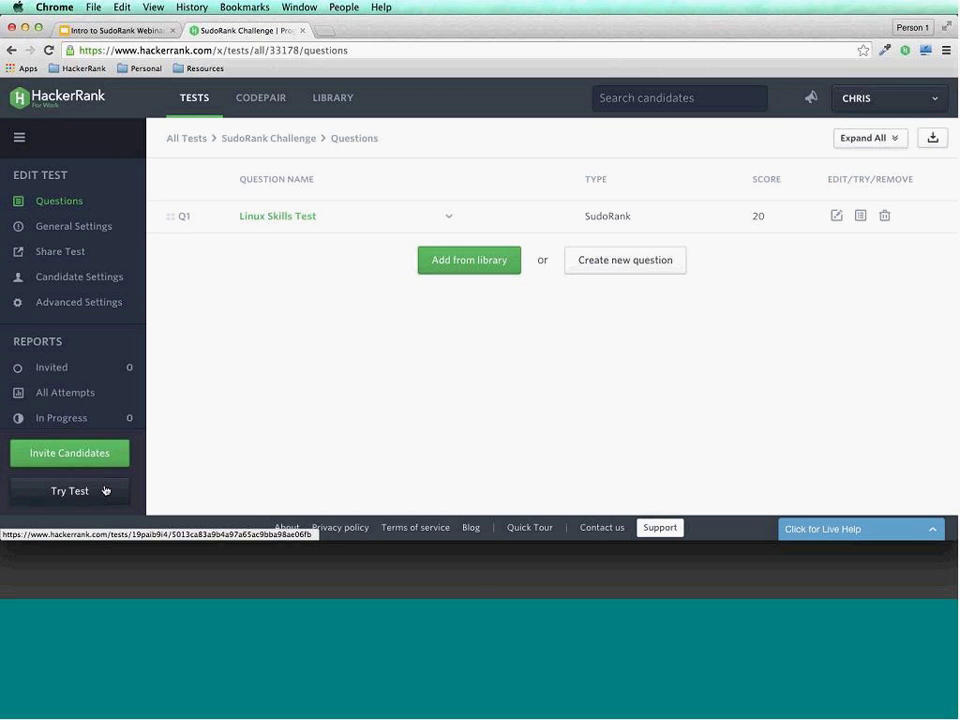
left_click(106, 490)
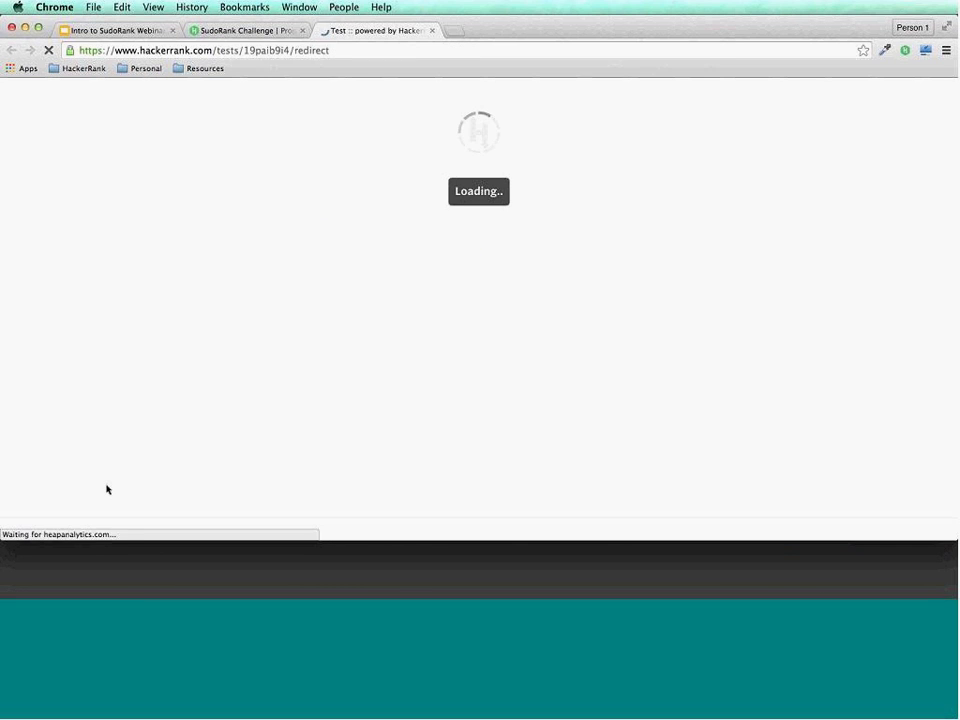
left_click(502, 495)
key("super+r")
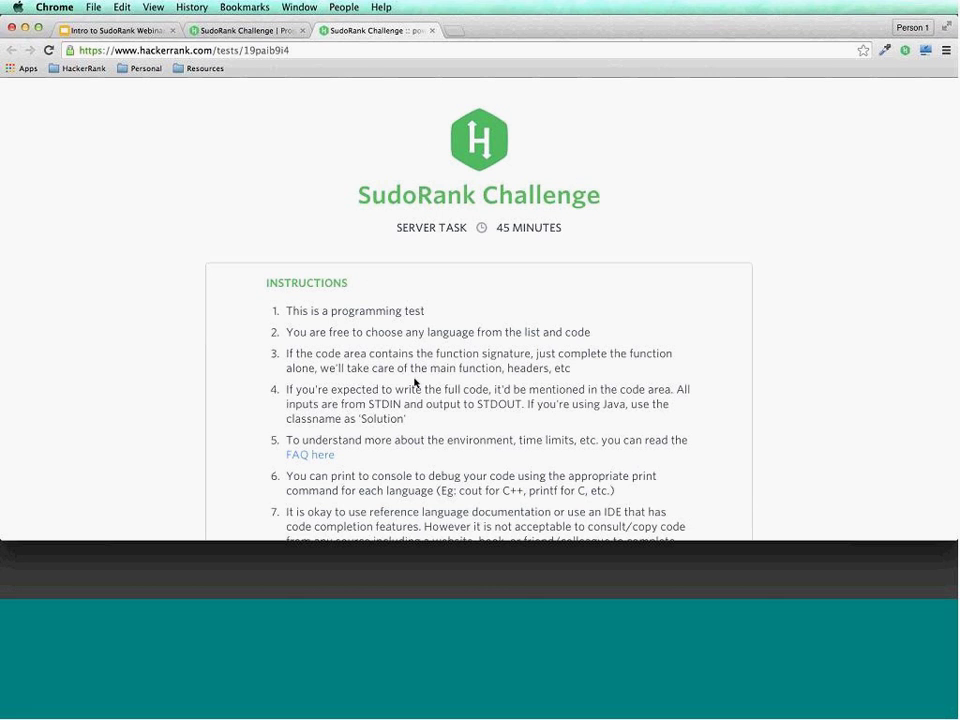
scroll(462, 353, "down", 5)
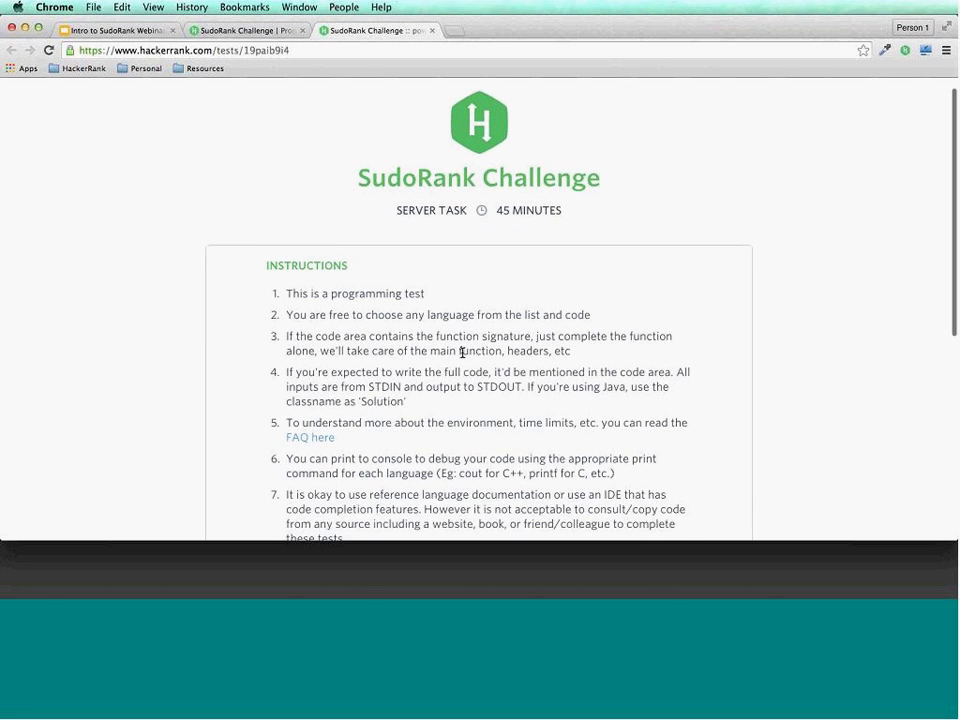
scroll(462, 353, "down", 4)
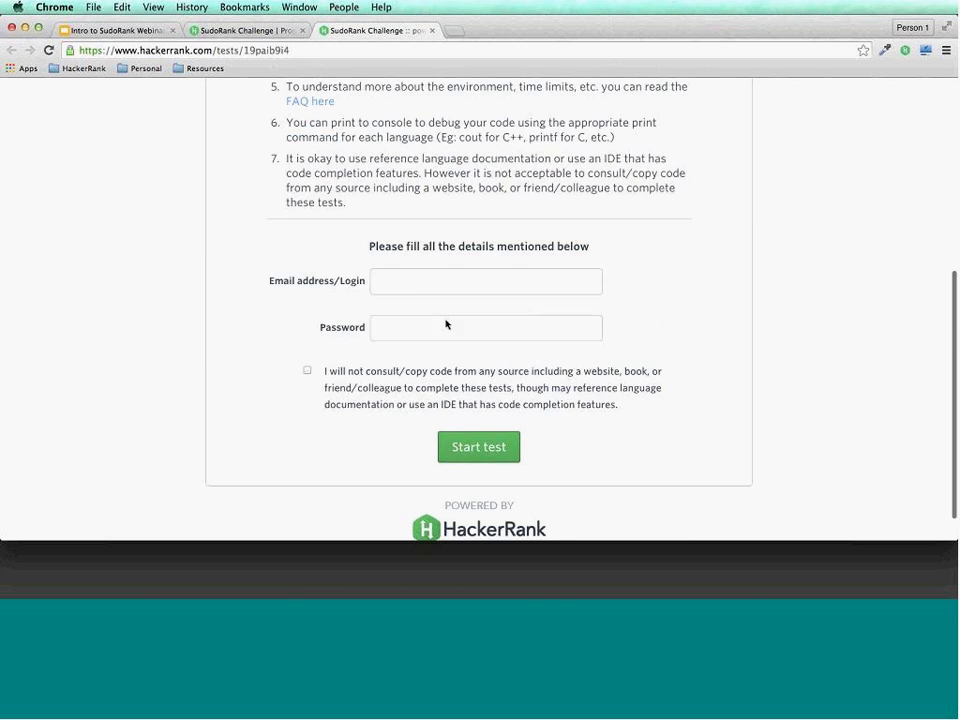
left_click(398, 280)
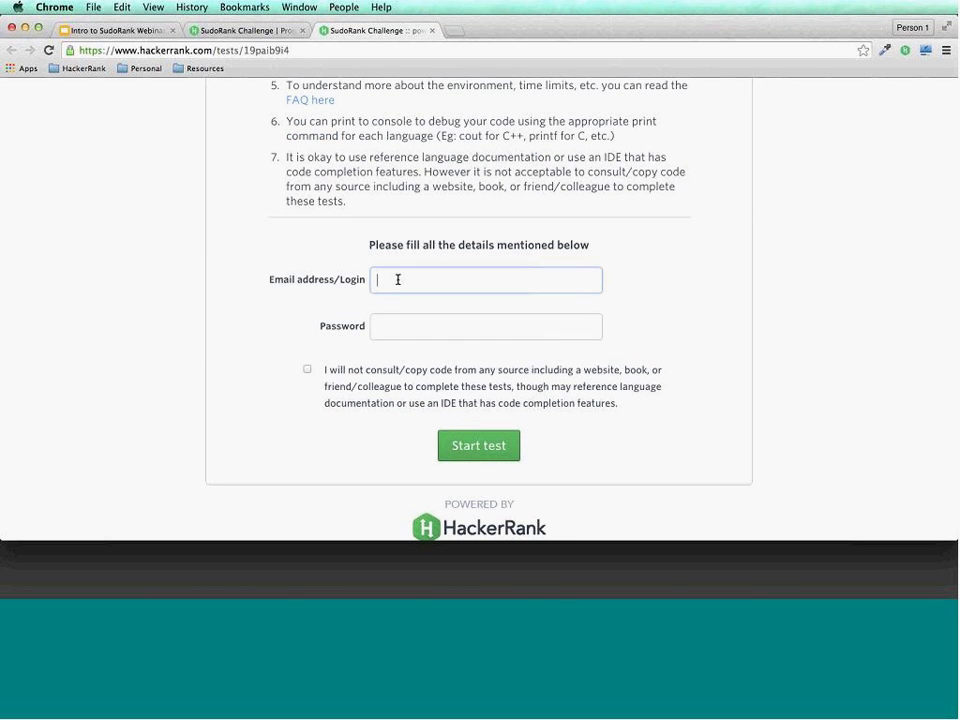
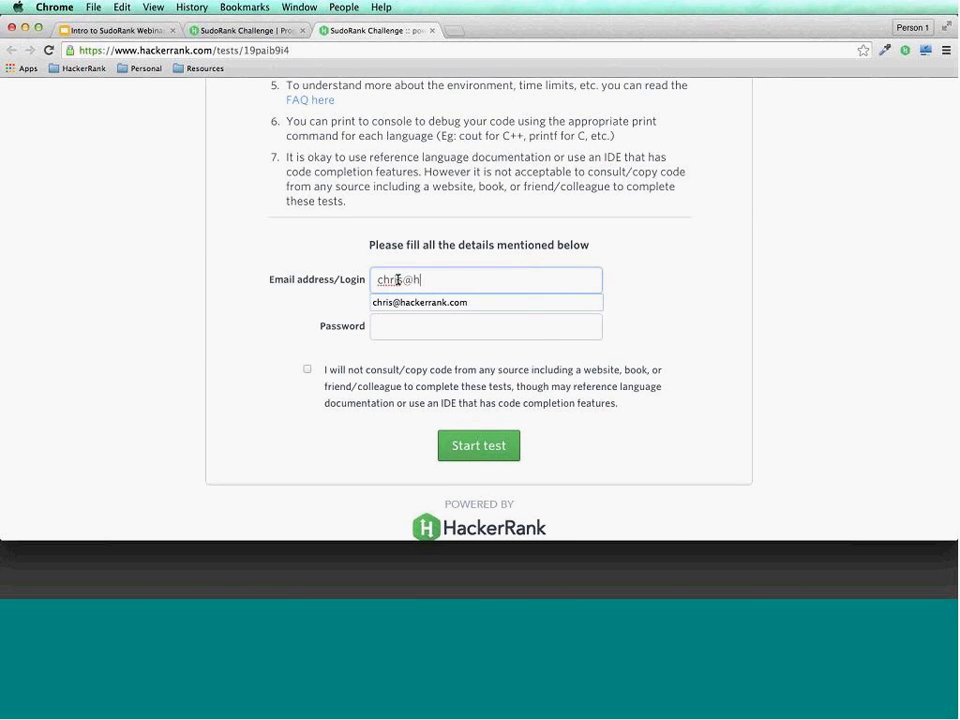
key("Tab")
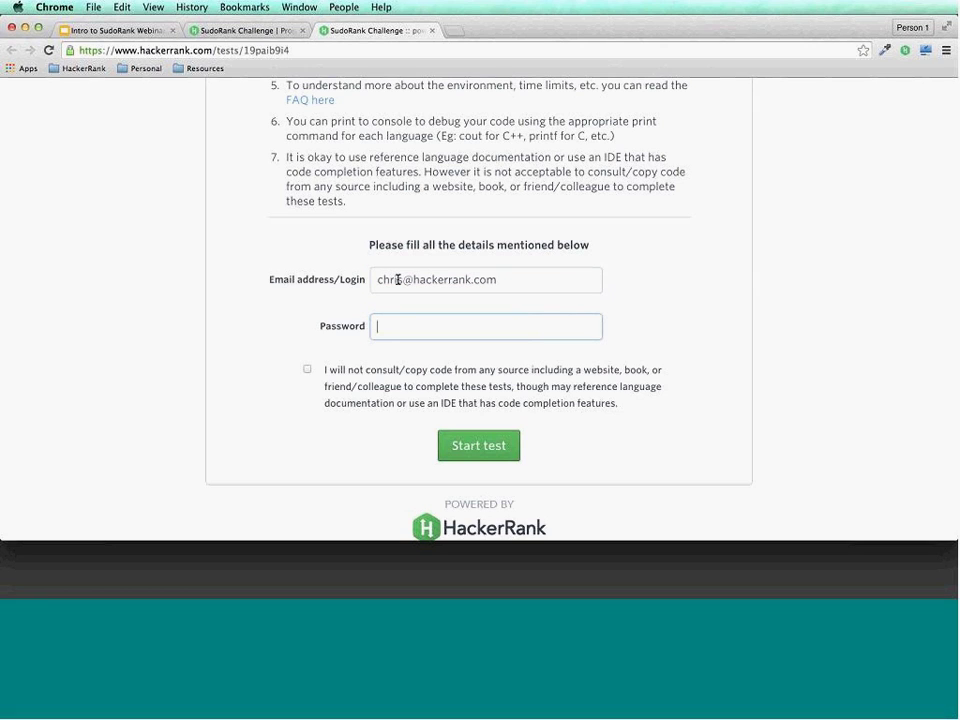
key("Return")
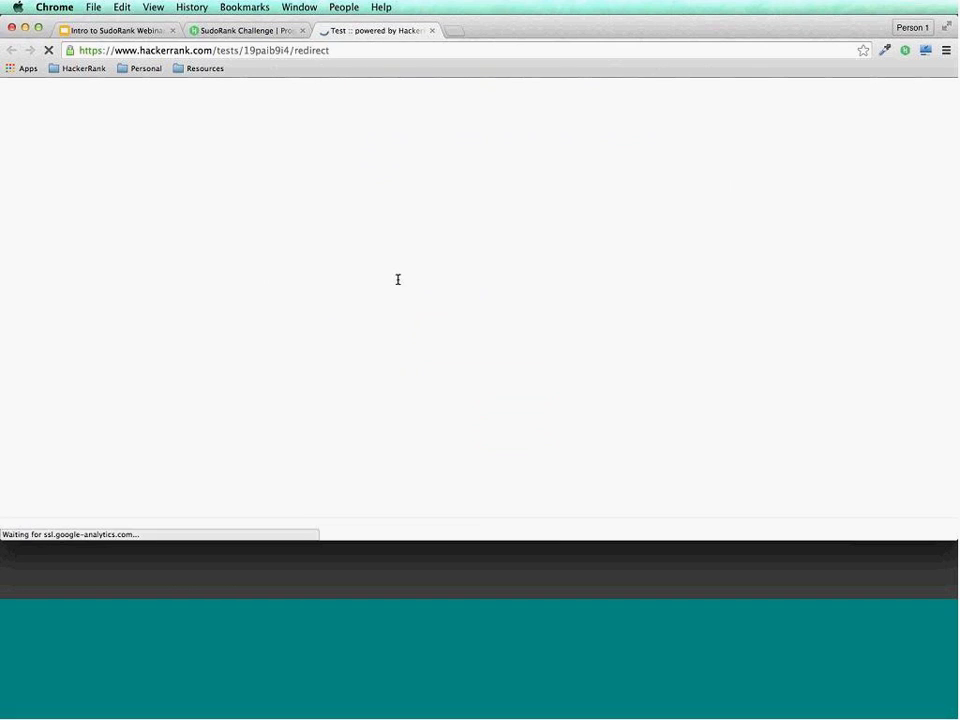
scroll(422, 360, "down", 5)
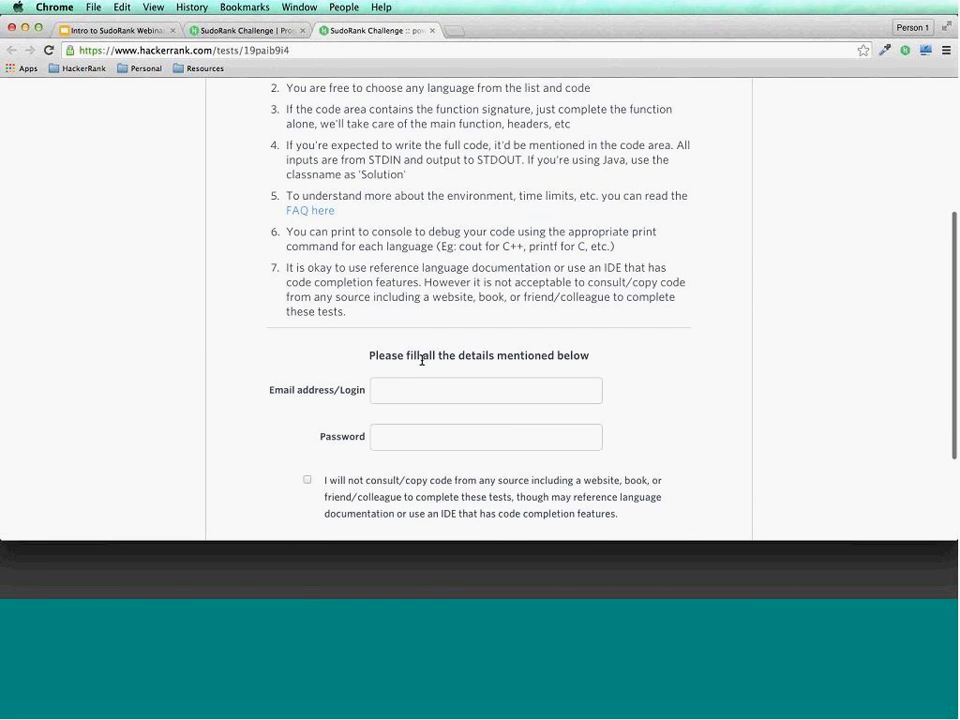
left_click(245, 30)
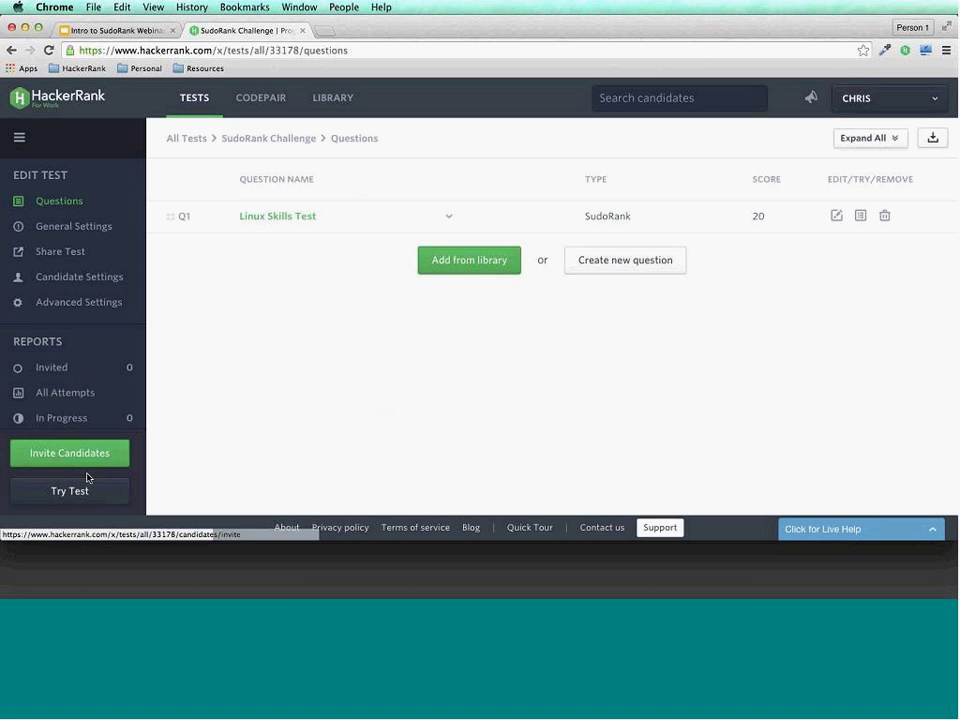
Begin a SudoRank Challenge trial using the suggested login e-mail, with the no-copying pledge accepted.
left_click(86, 490)
scroll(229, 424, "down", 10)
left_click(381, 286)
type("chris")
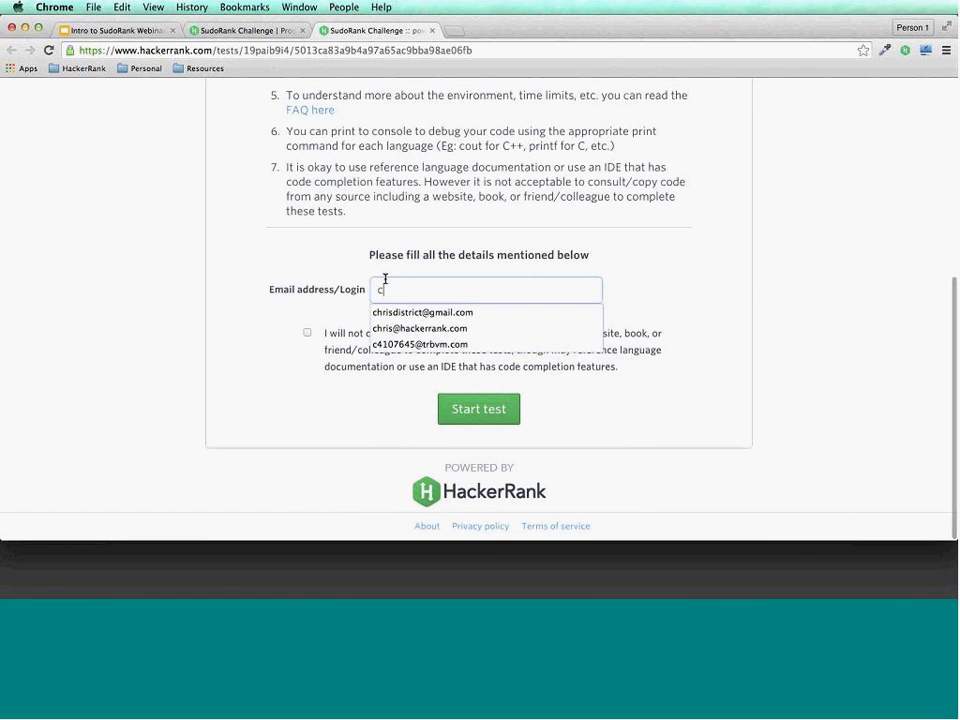
left_click(420, 328)
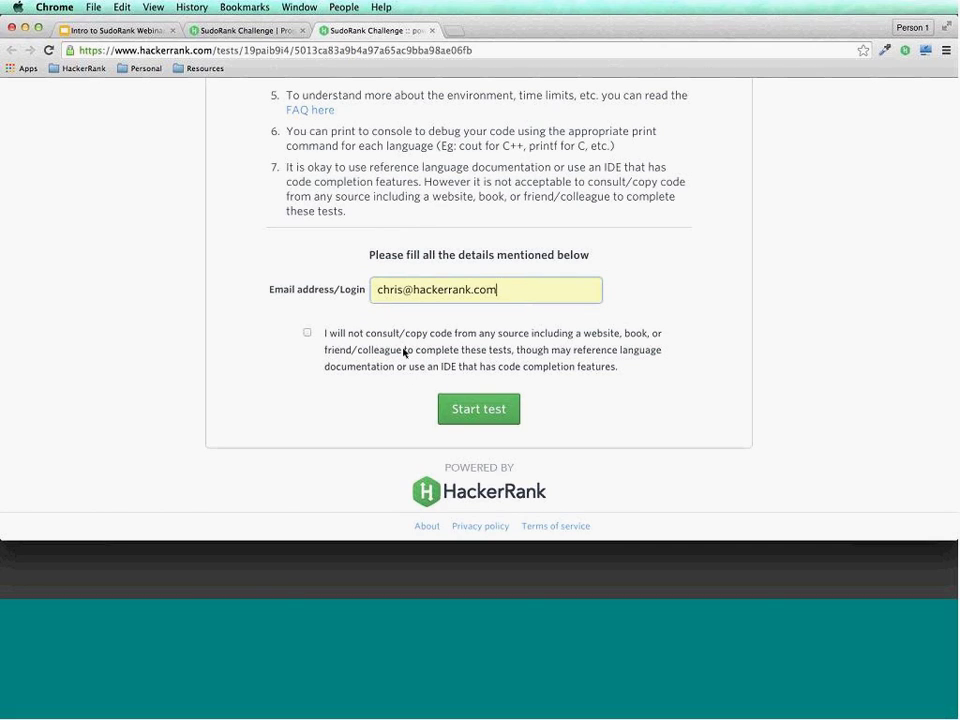
left_click(307, 334)
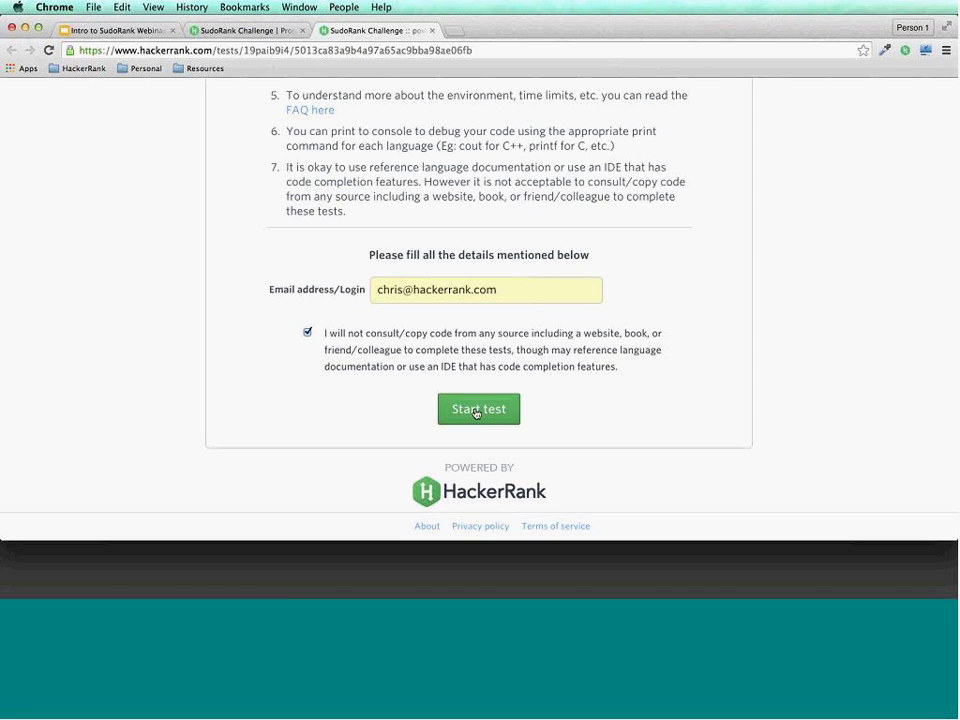
left_click(477, 410)
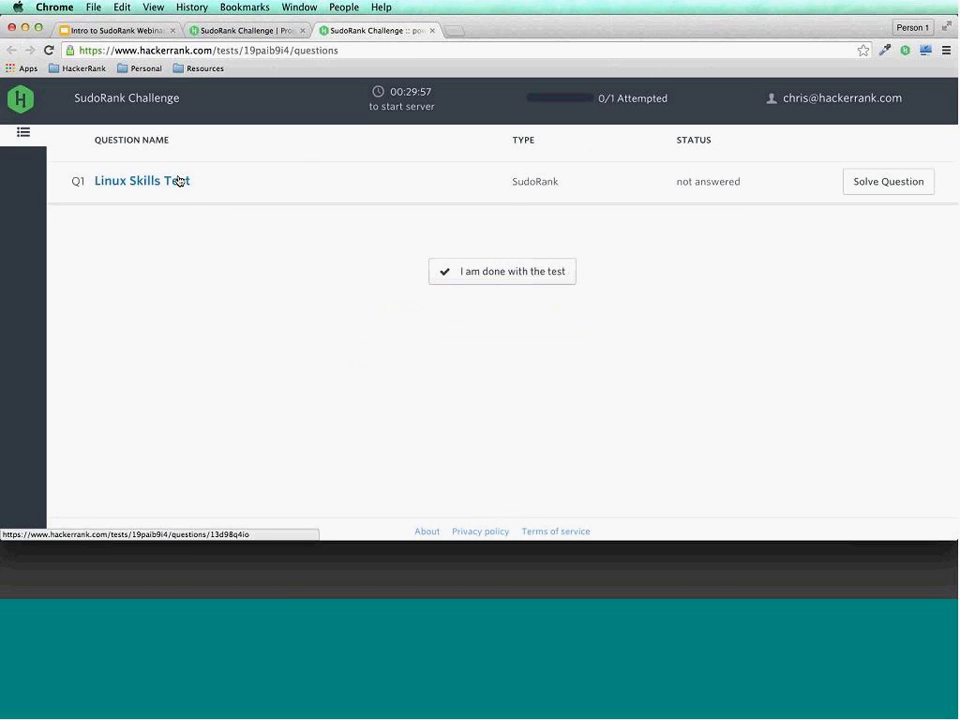
Open the Linux Skills Test question, launch its Linux server, and return to the admin tab.
left_click(178, 181)
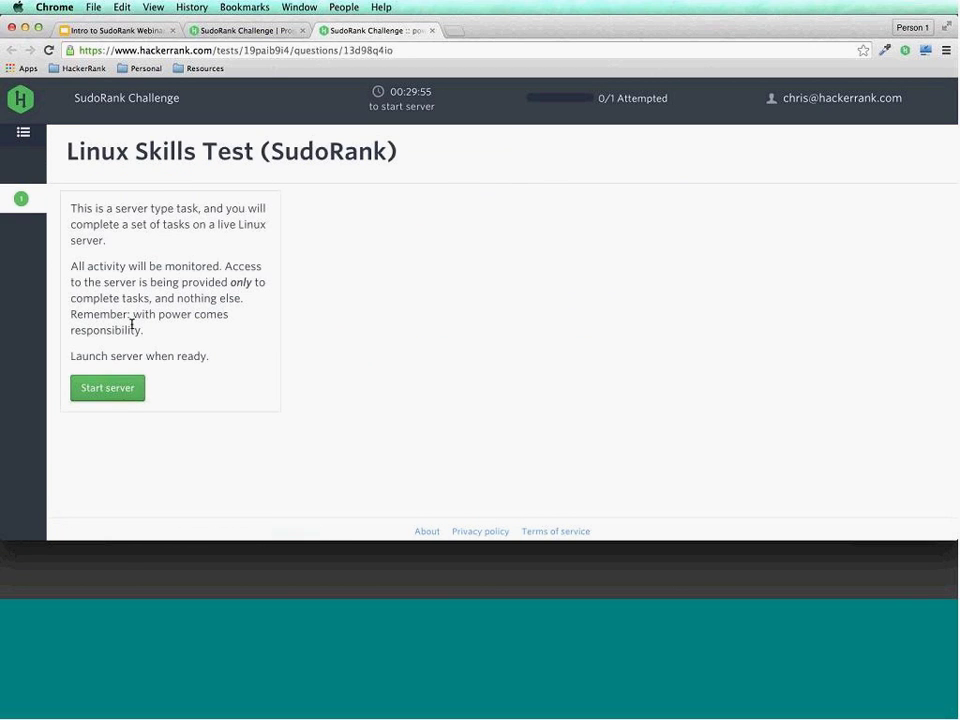
left_click(125, 391)
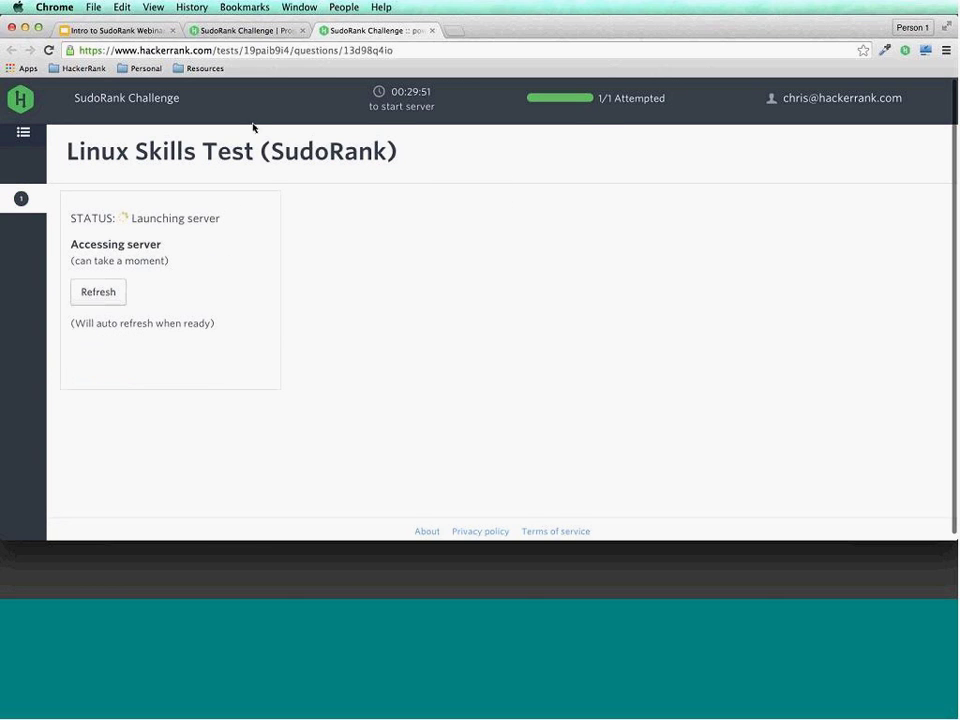
left_click(246, 31)
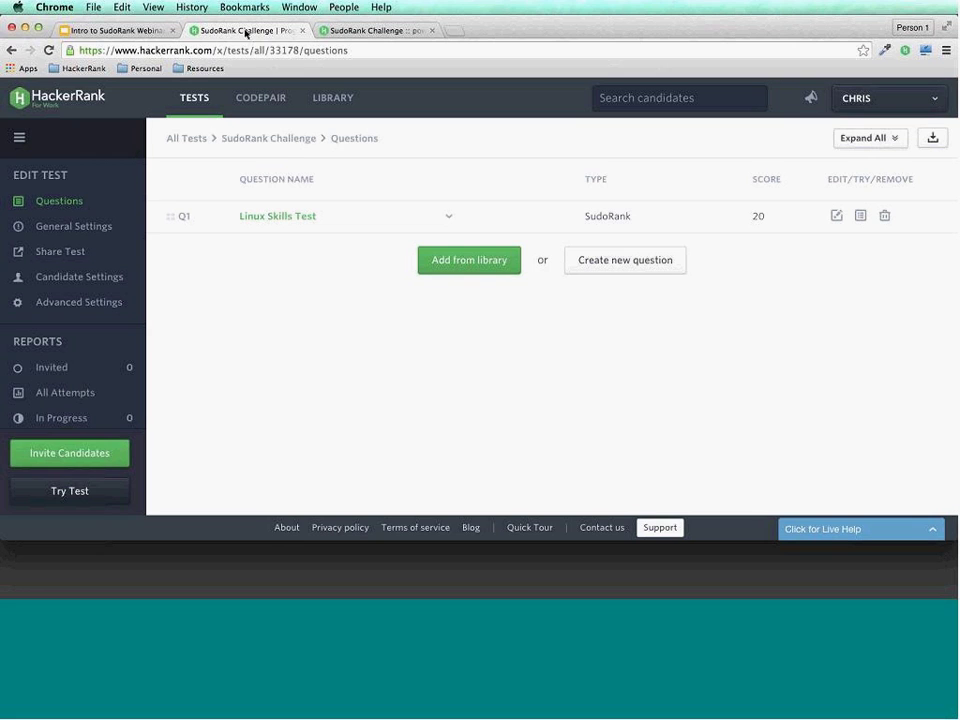
Edit Q1 Linux Skills Test and review its 45-minute duration, statement and three tasks.
left_click(835, 215)
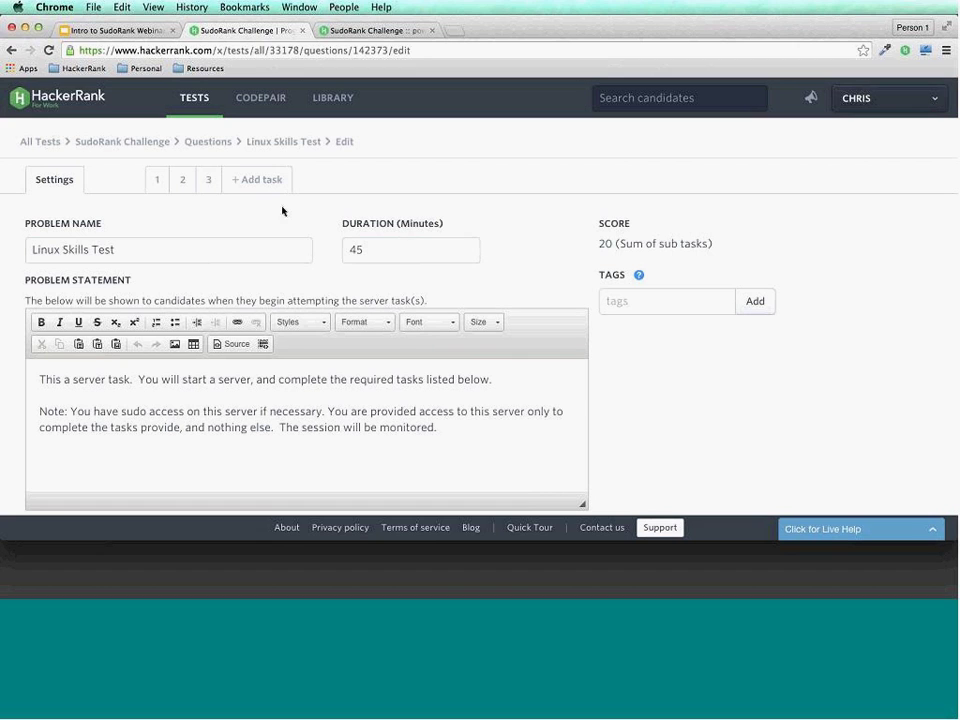
scroll(270, 207, "down", 2)
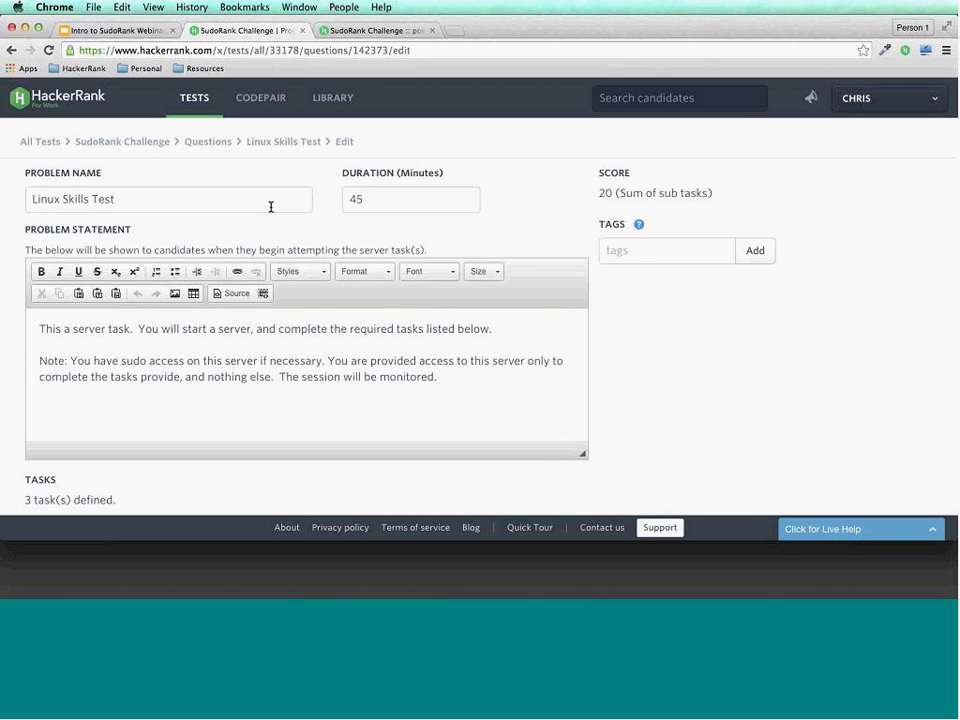
scroll(270, 207, "up", 2)
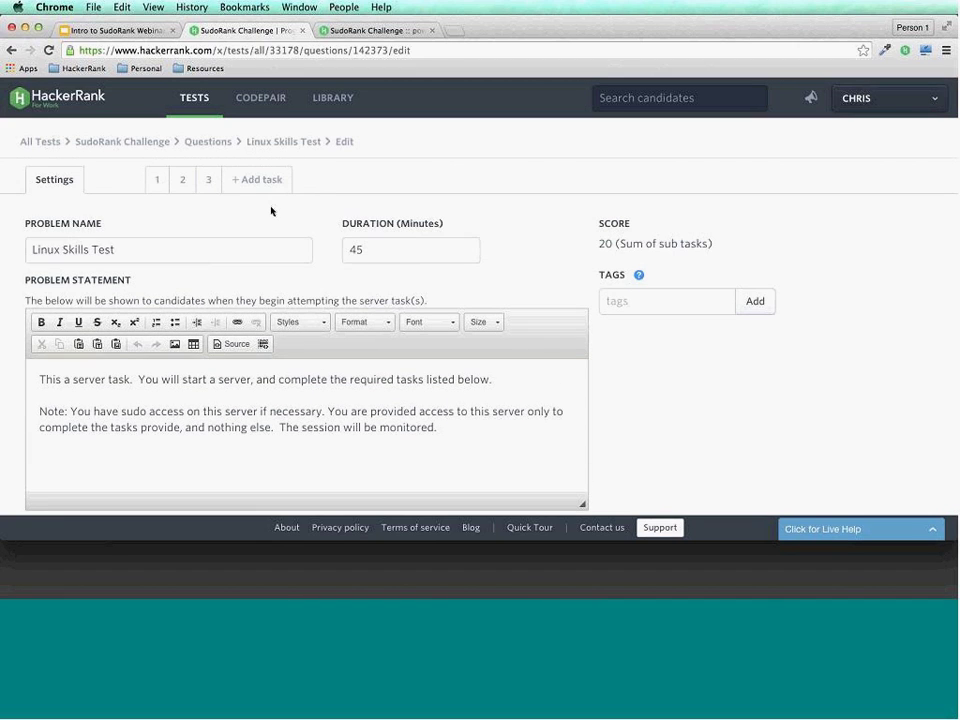
scroll(258, 287, "down", 2)
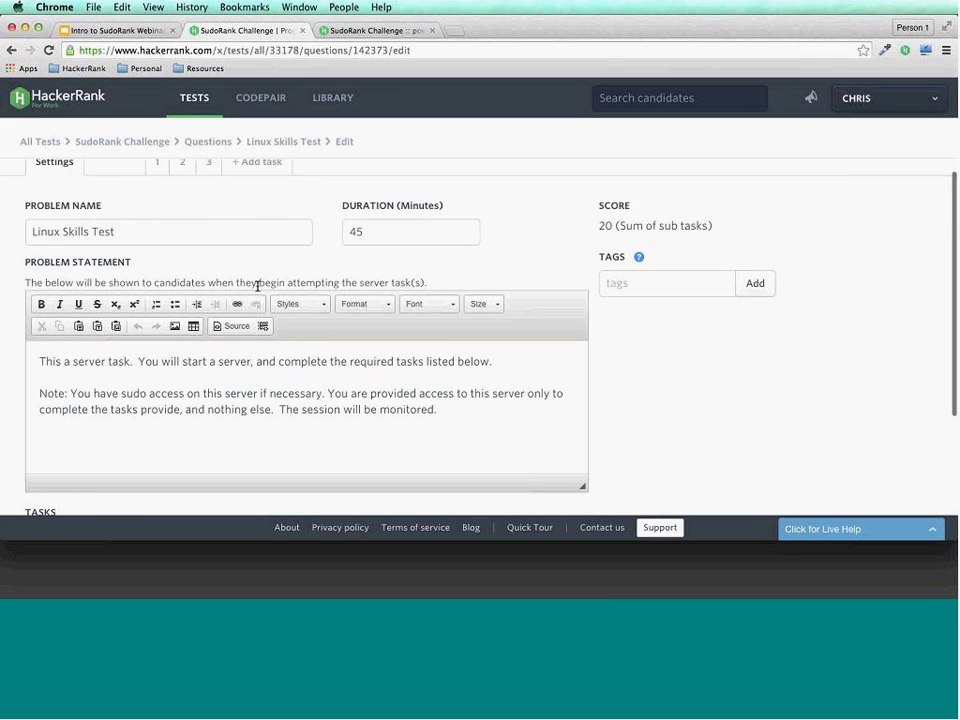
scroll(258, 287, "down", 2)
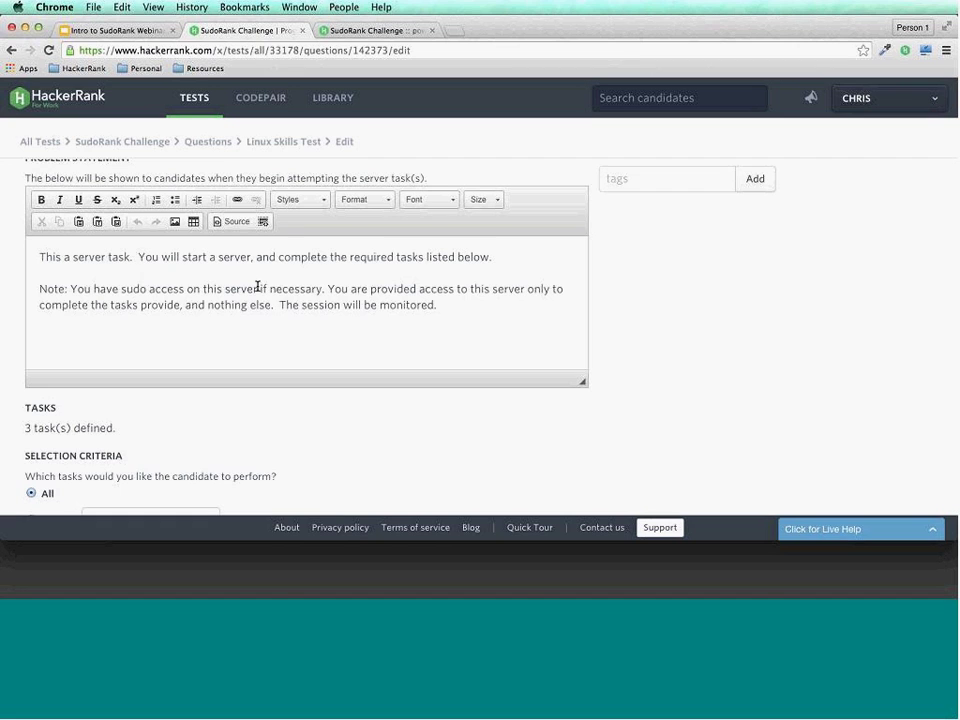
scroll(257, 286, "down", 2)
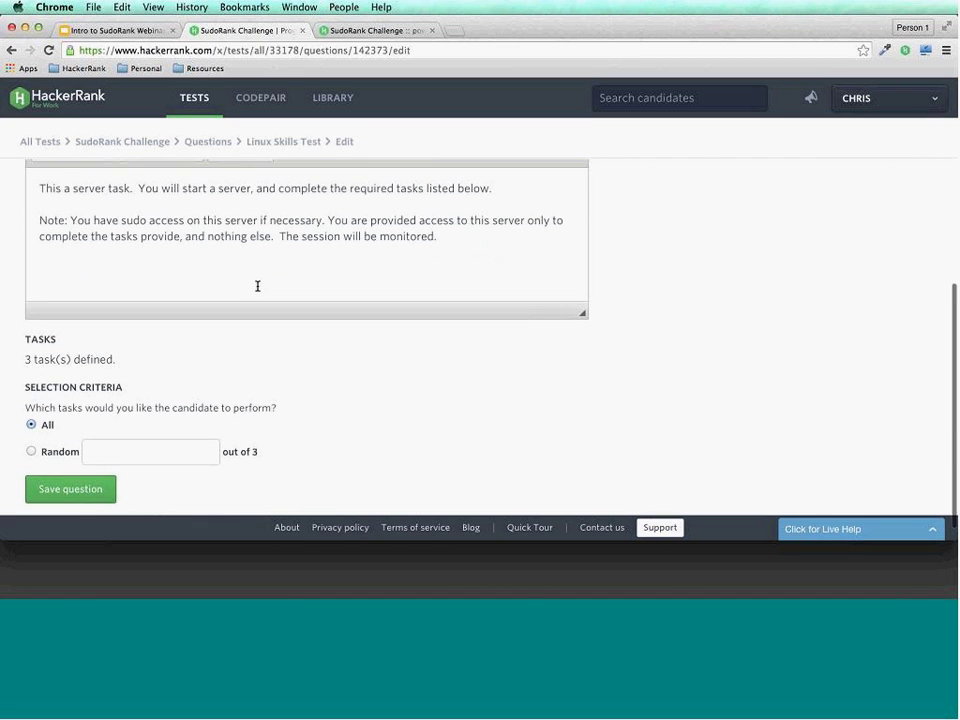
scroll(257, 286, "up", 6)
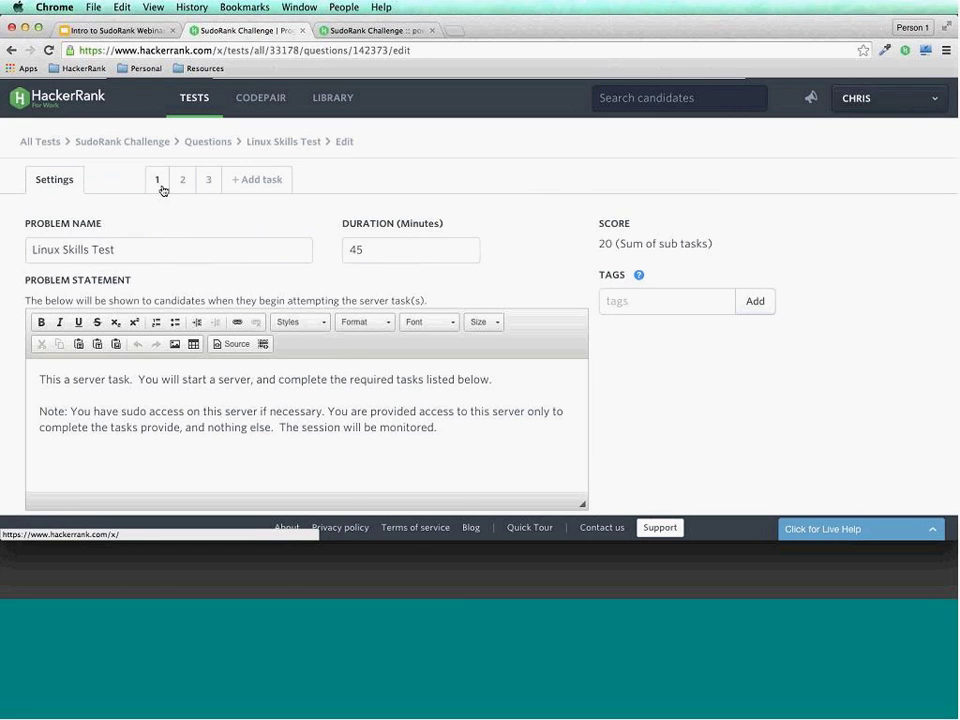
left_click(163, 190)
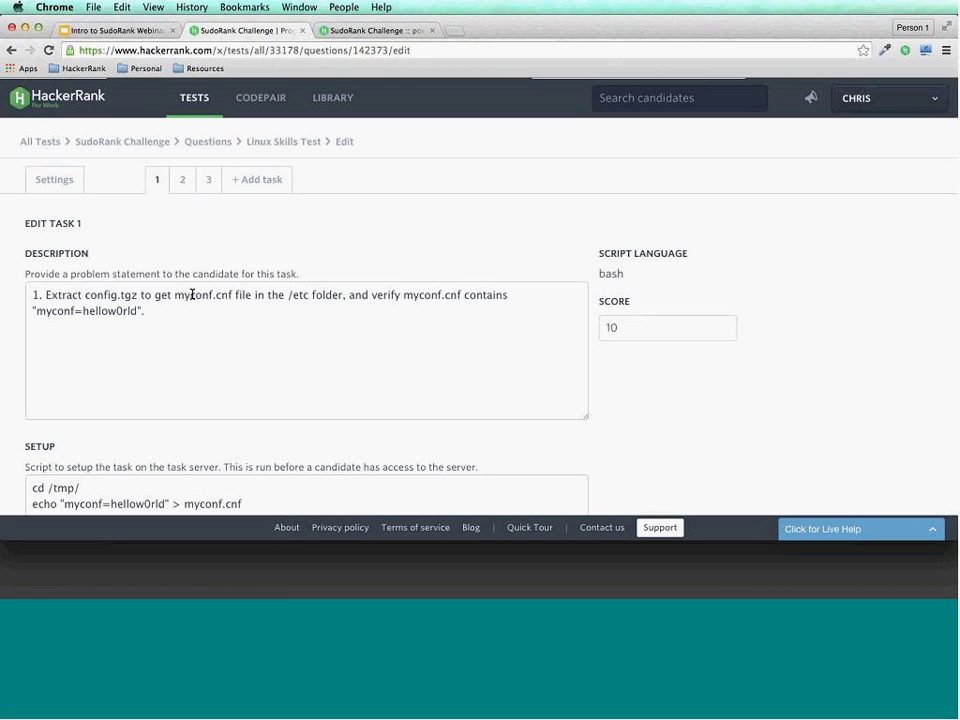
scroll(267, 243, "down", 1)
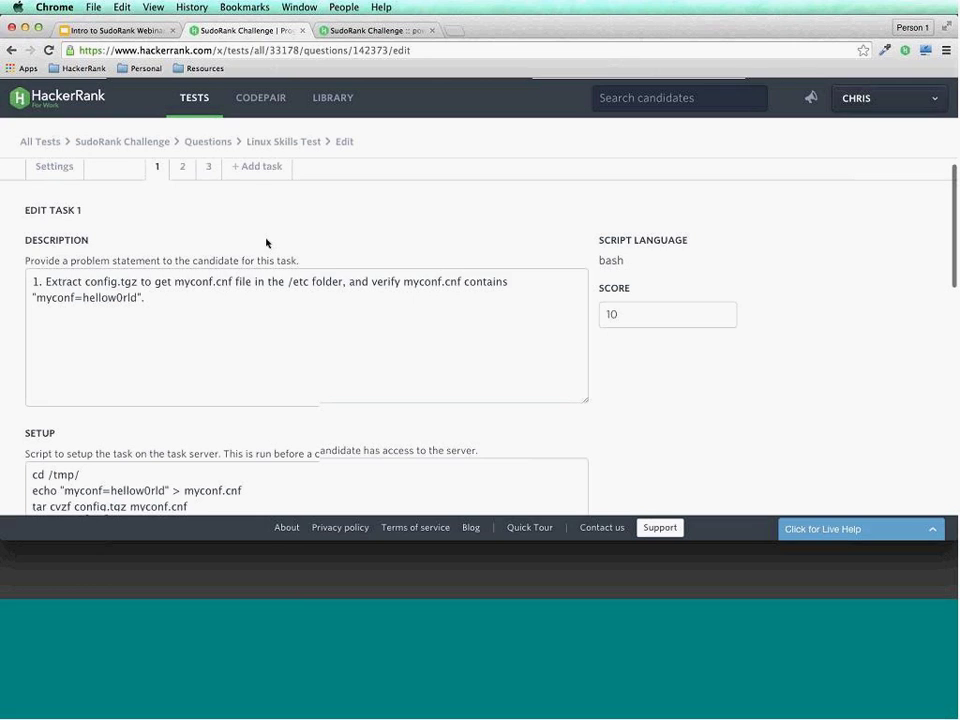
scroll(267, 243, "up", 1)
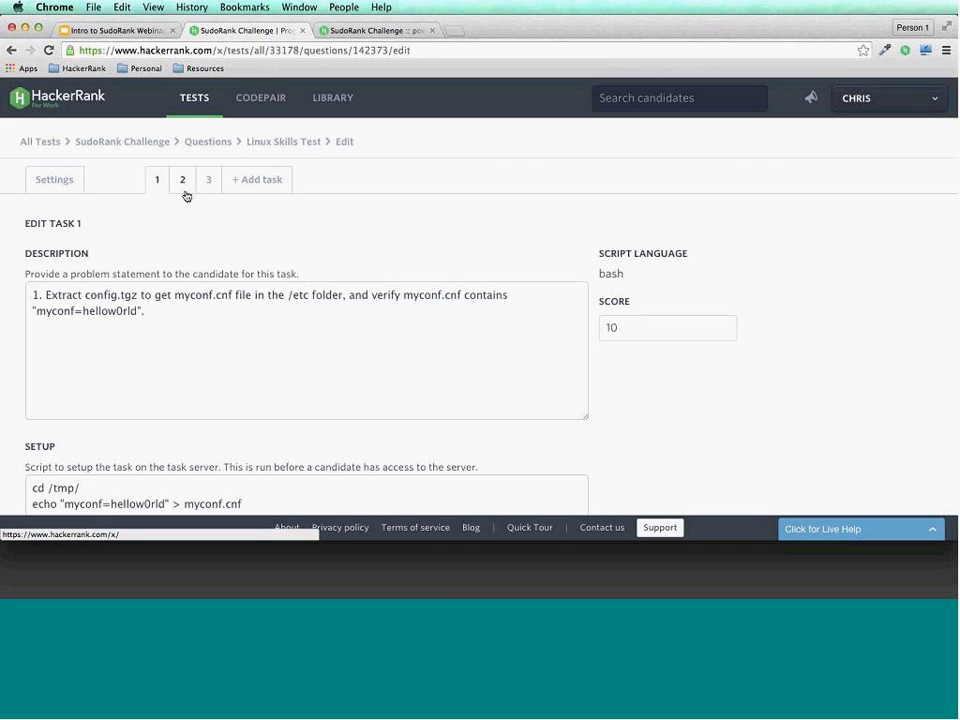
scroll(165, 264, "down", 2)
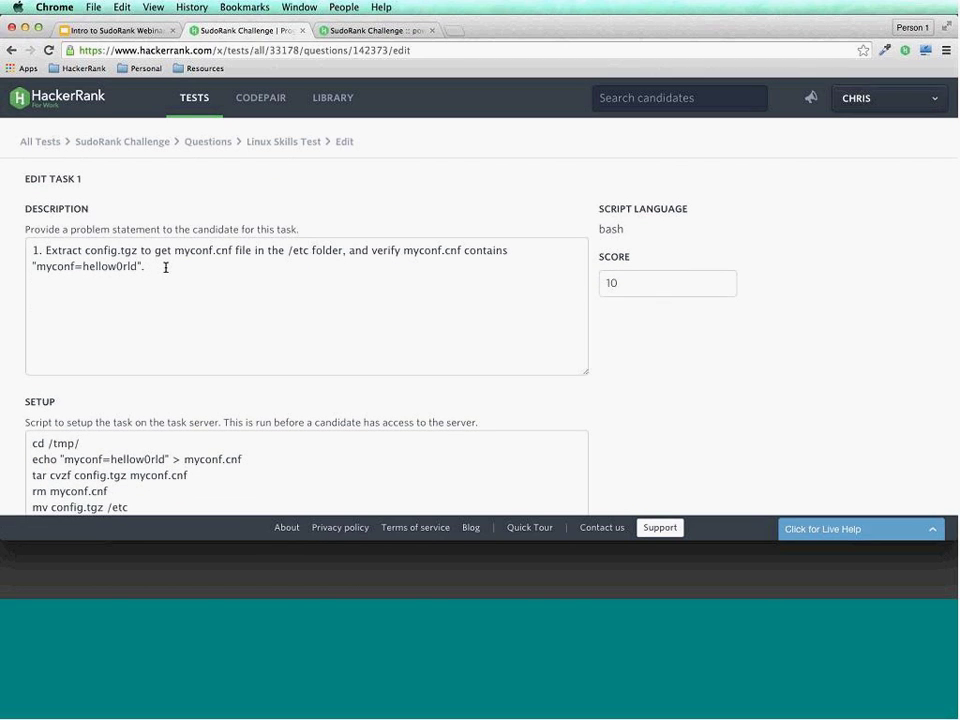
scroll(165, 267, "down", 1)
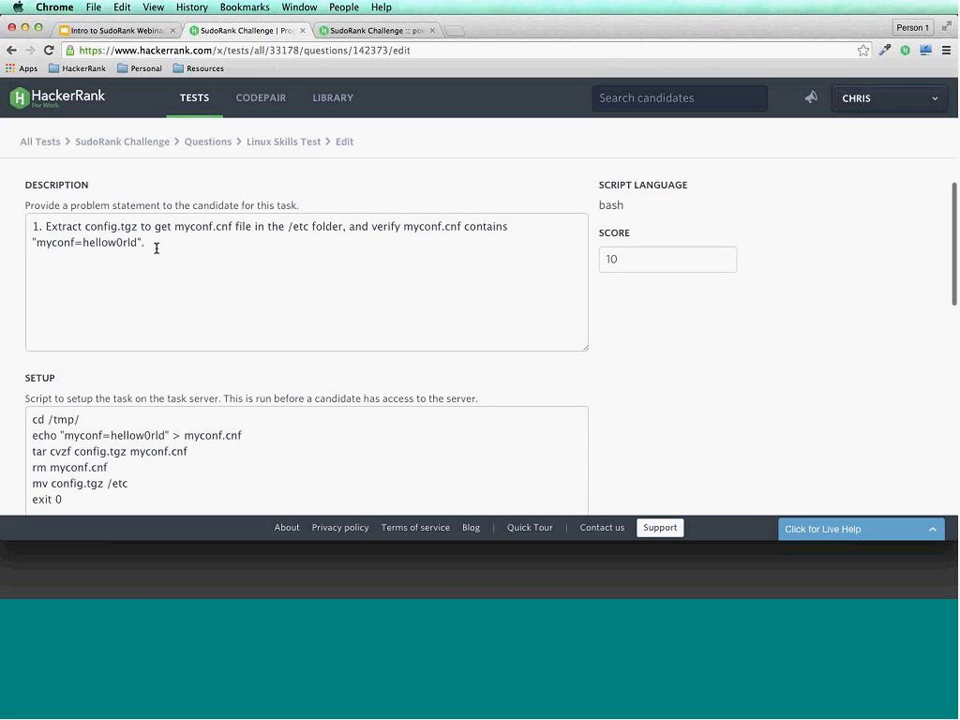
double_click(90, 242)
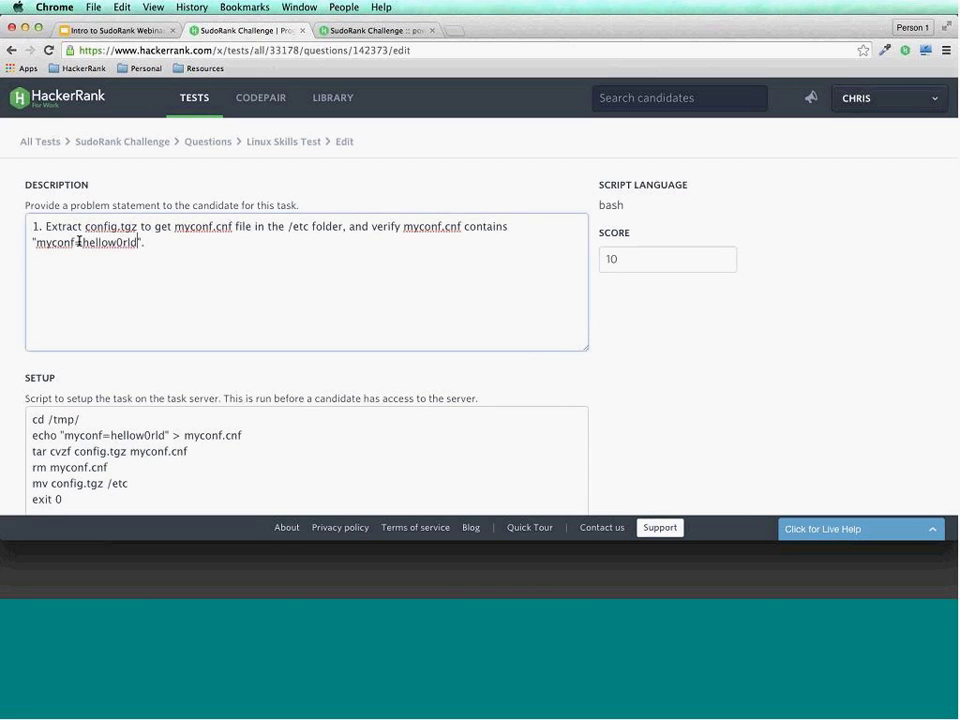
left_click(36, 242, "shift")
left_click(152, 263)
scroll(152, 264, "down", 1)
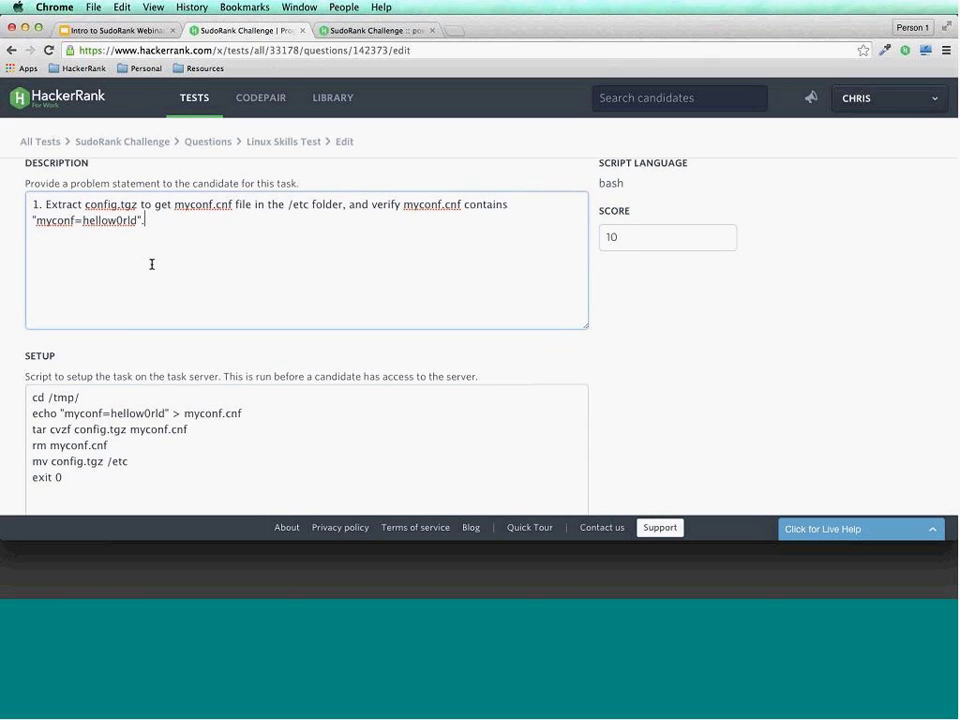
scroll(152, 264, "down", 3)
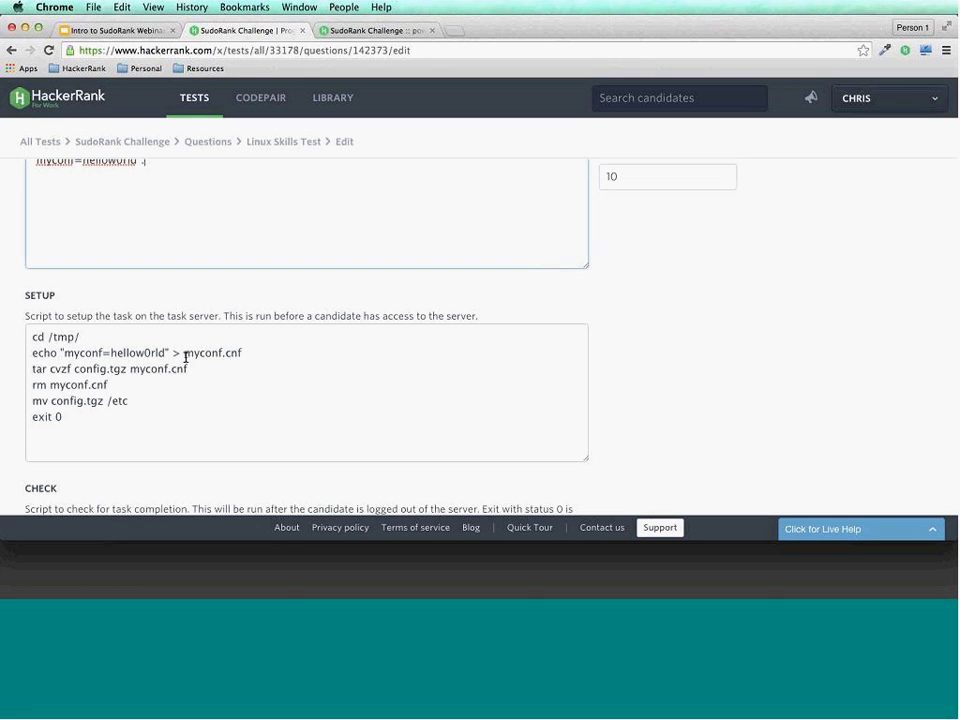
scroll(185, 357, "down", 2)
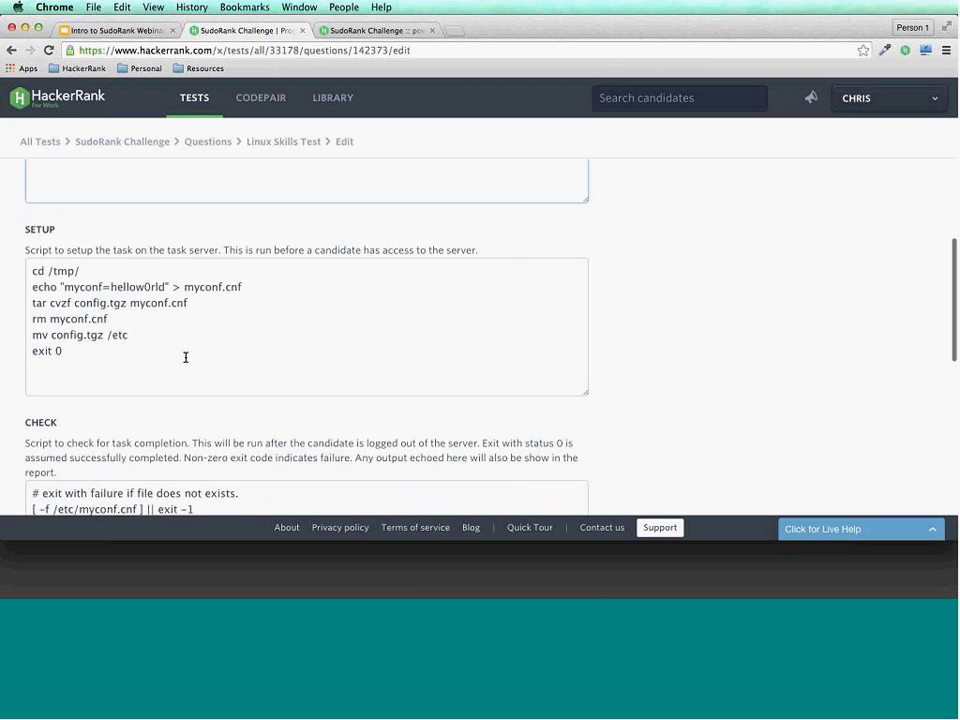
scroll(185, 357, "down", 4)
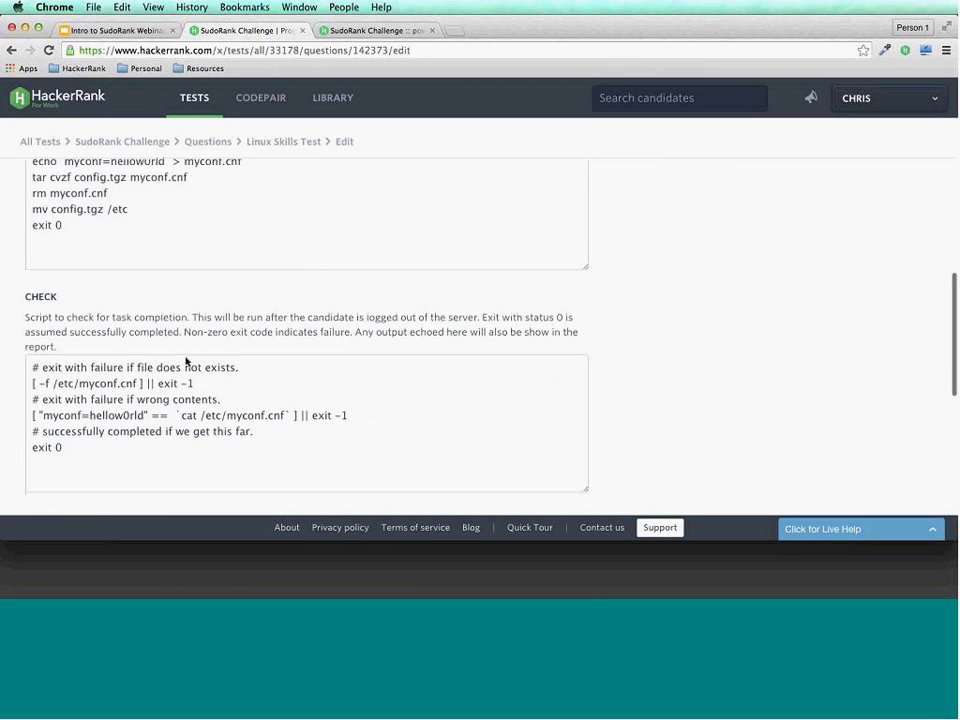
scroll(185, 357, "up", 4)
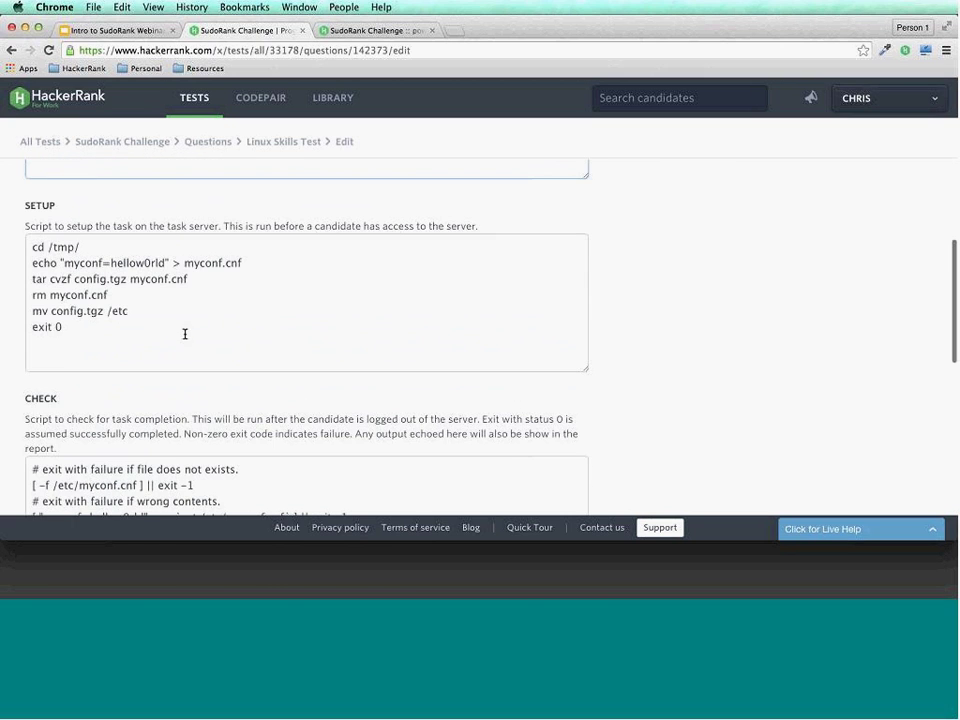
left_click_drag(131, 336, 53, 249)
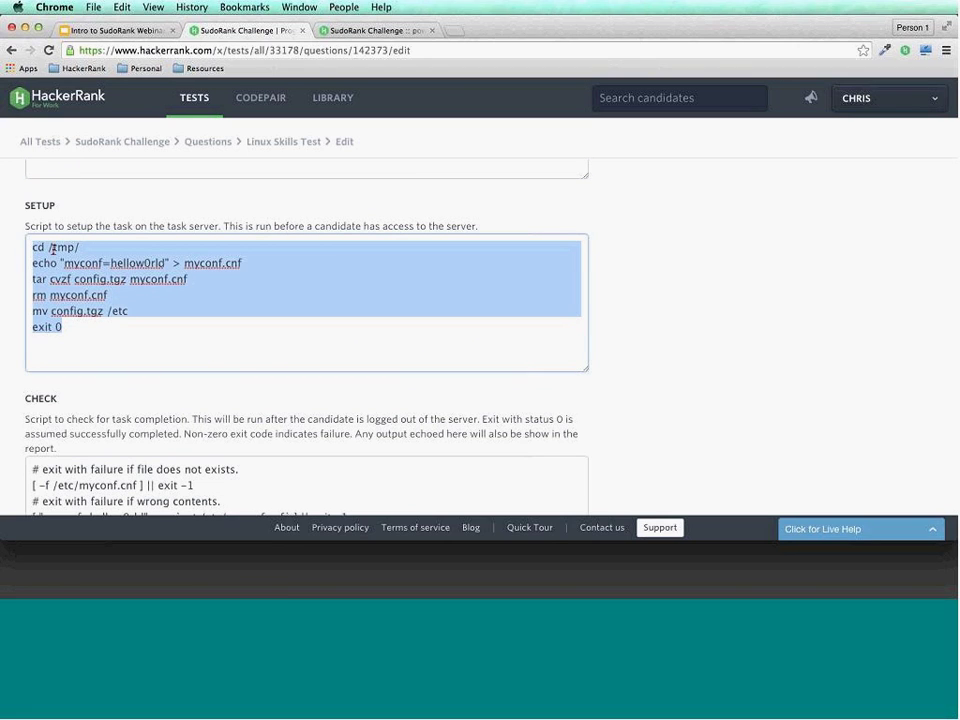
left_click(56, 247)
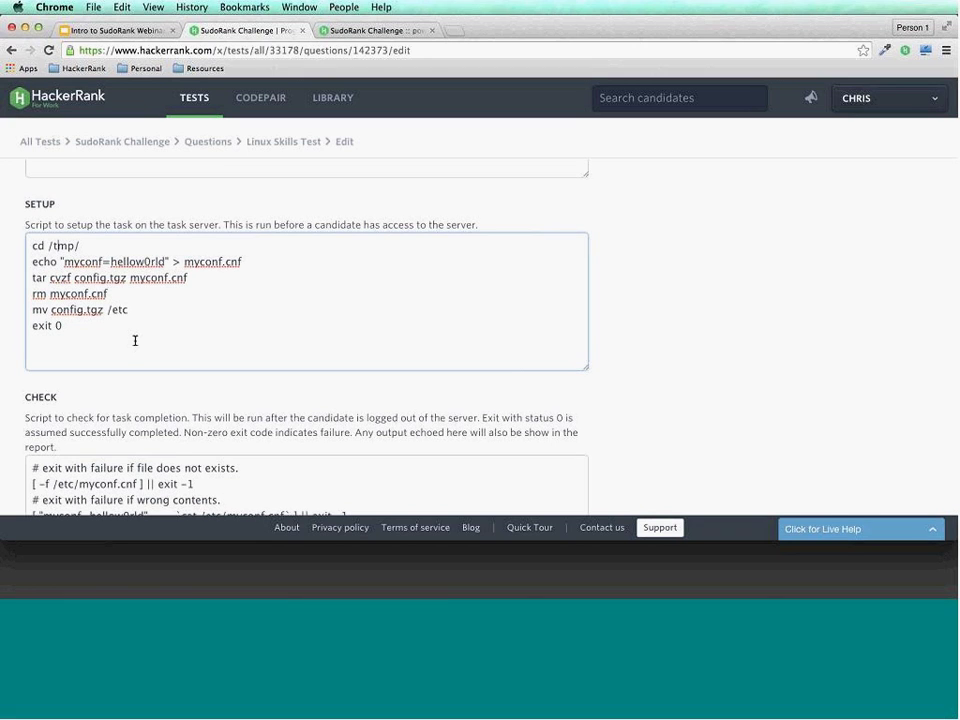
scroll(135, 343, "down", 3)
scroll(135, 343, "down", 2)
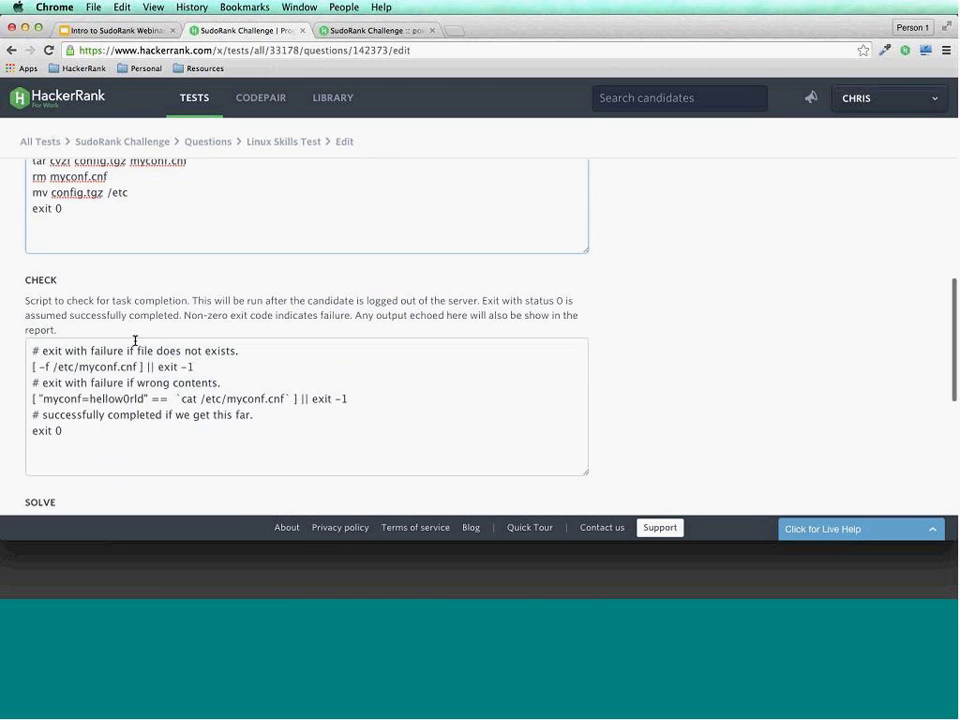
scroll(135, 342, "down", 2)
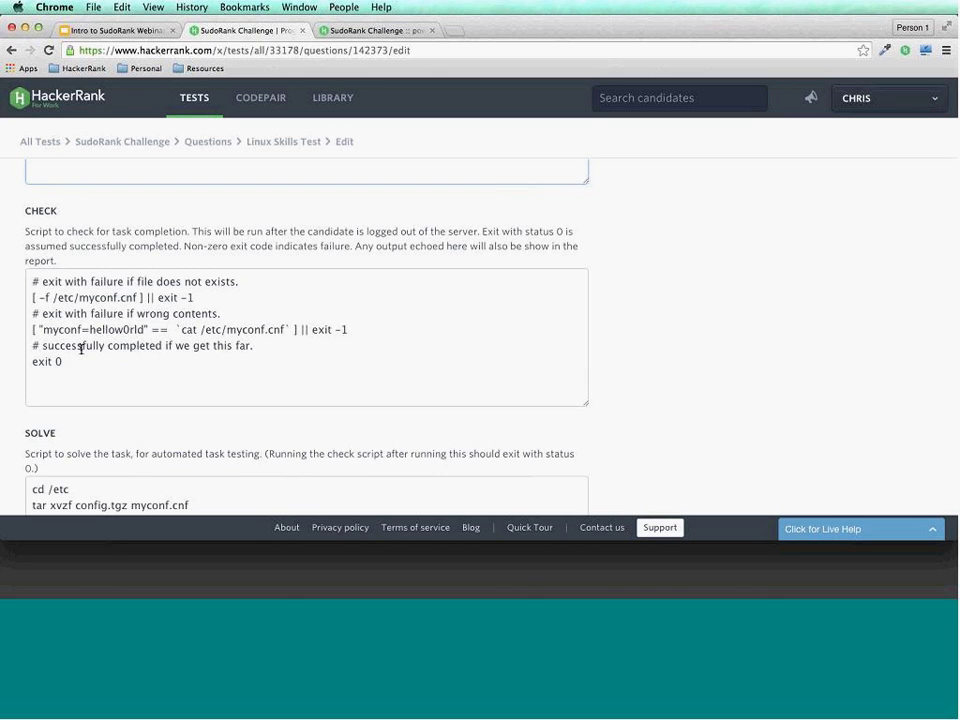
scroll(81, 349, "down", 6)
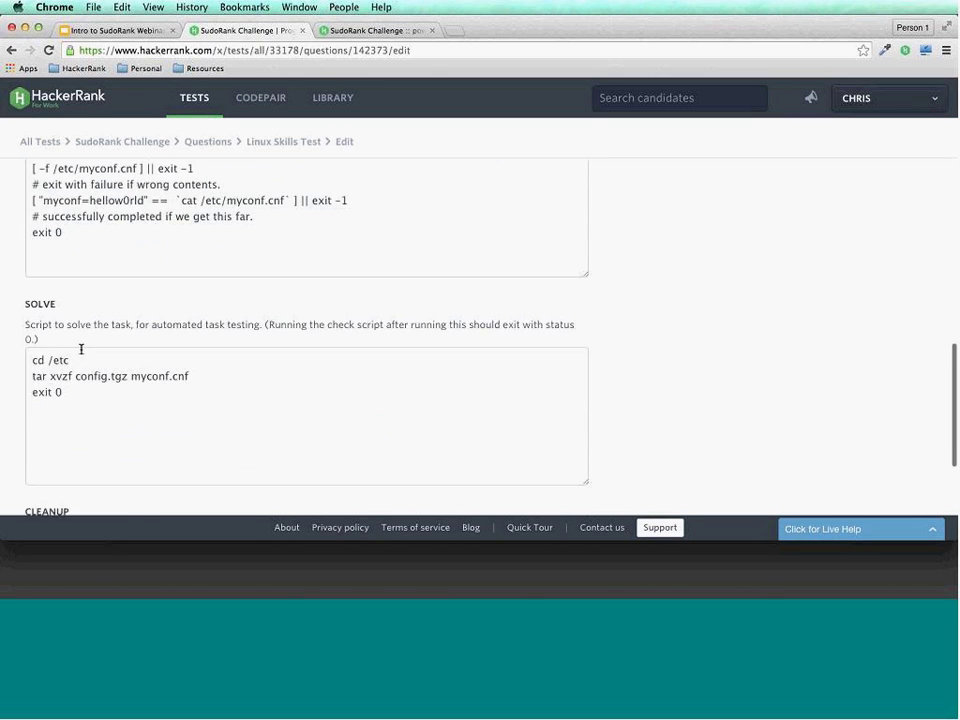
scroll(81, 349, "down", 2)
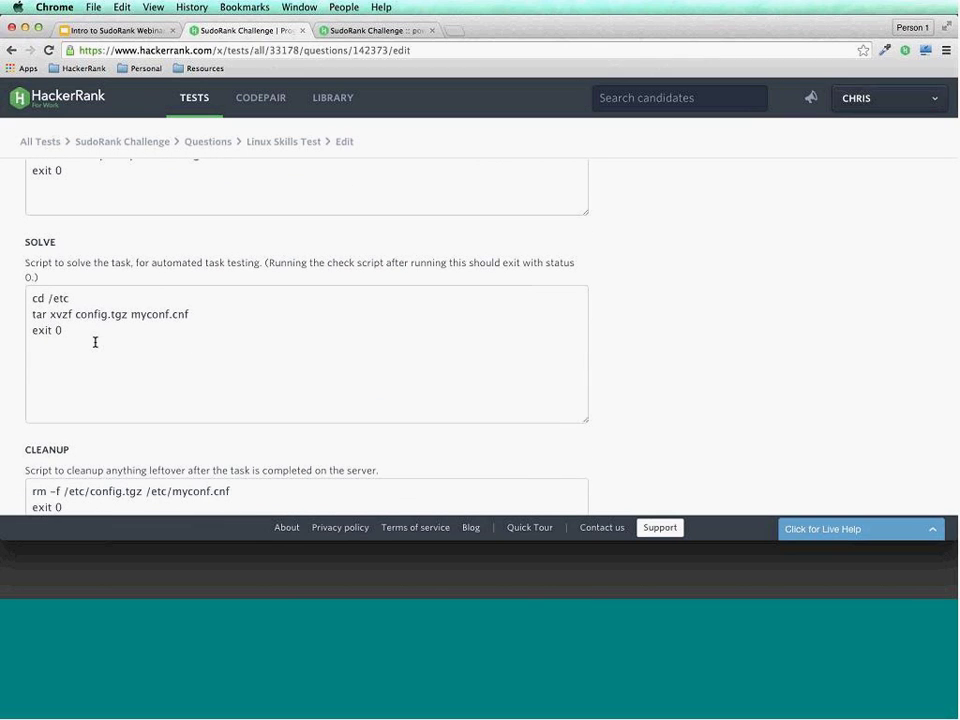
scroll(95, 342, "down", 3)
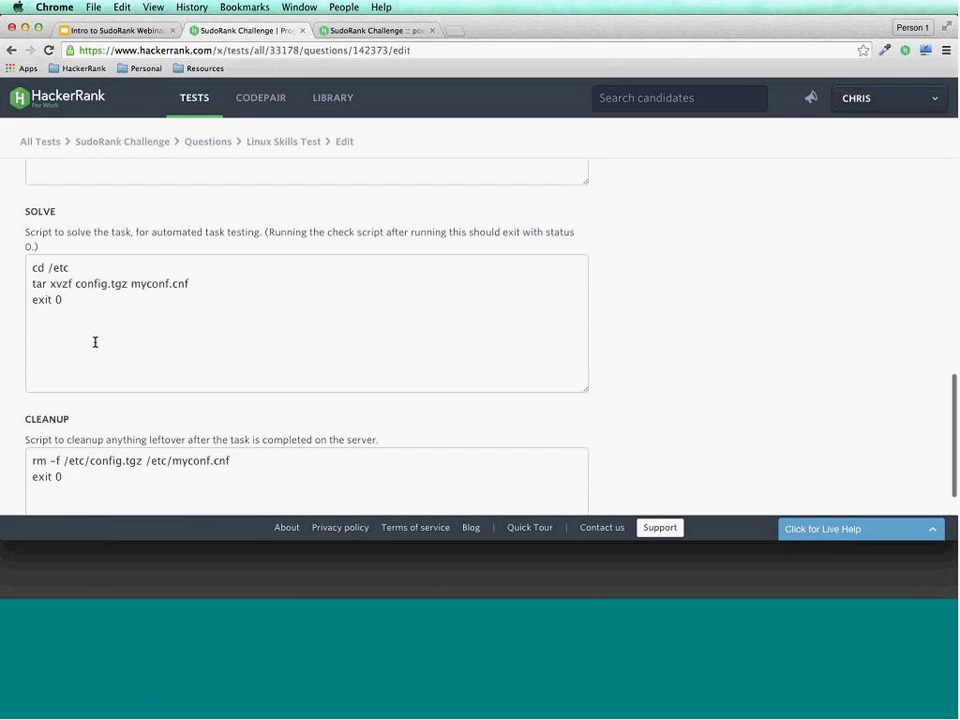
scroll(262, 341, "up", 1)
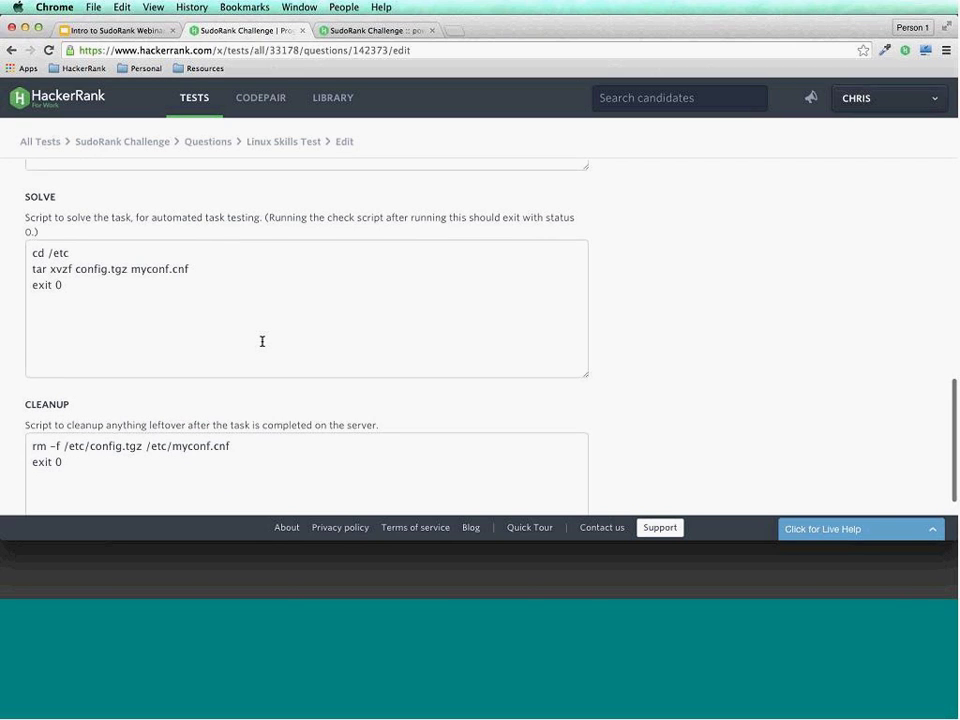
scroll(262, 341, "up", 10)
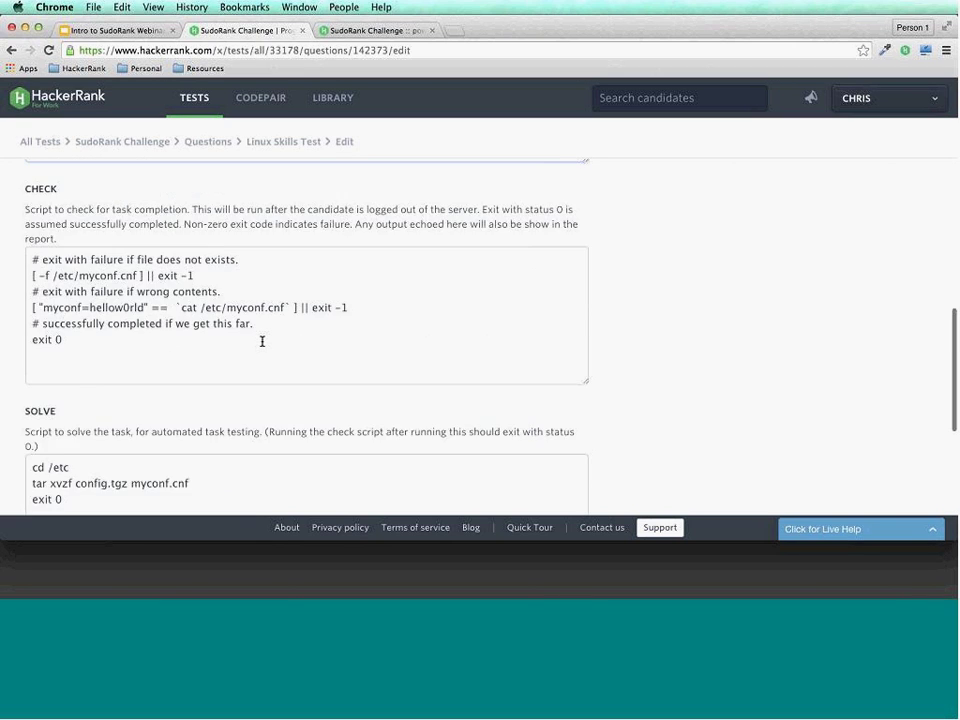
scroll(262, 341, "up", 12)
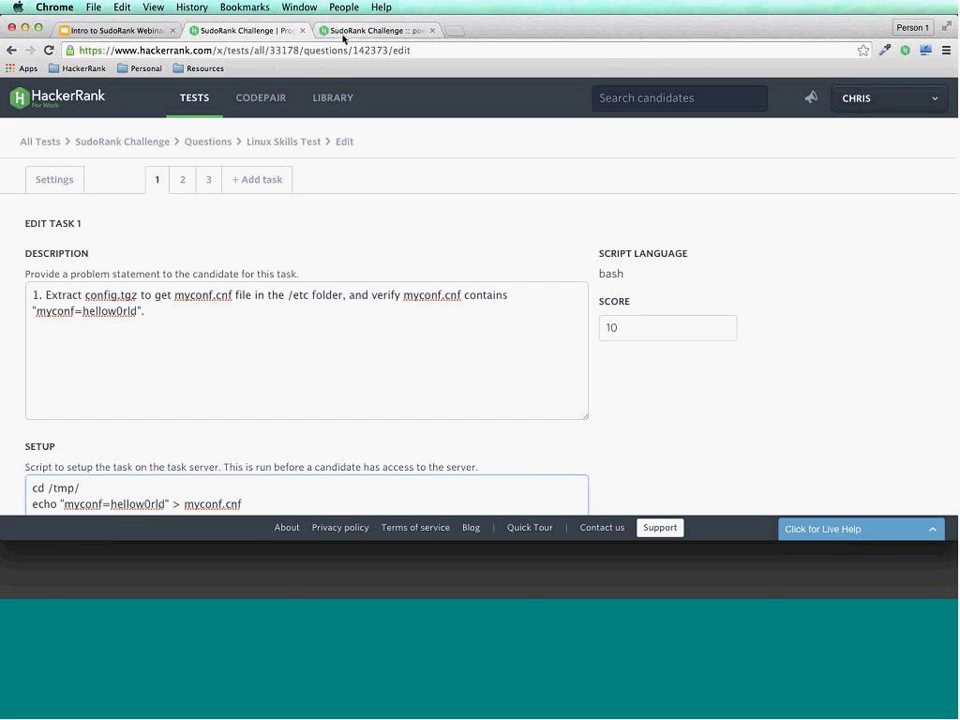
scroll(225, 218, "down", 3)
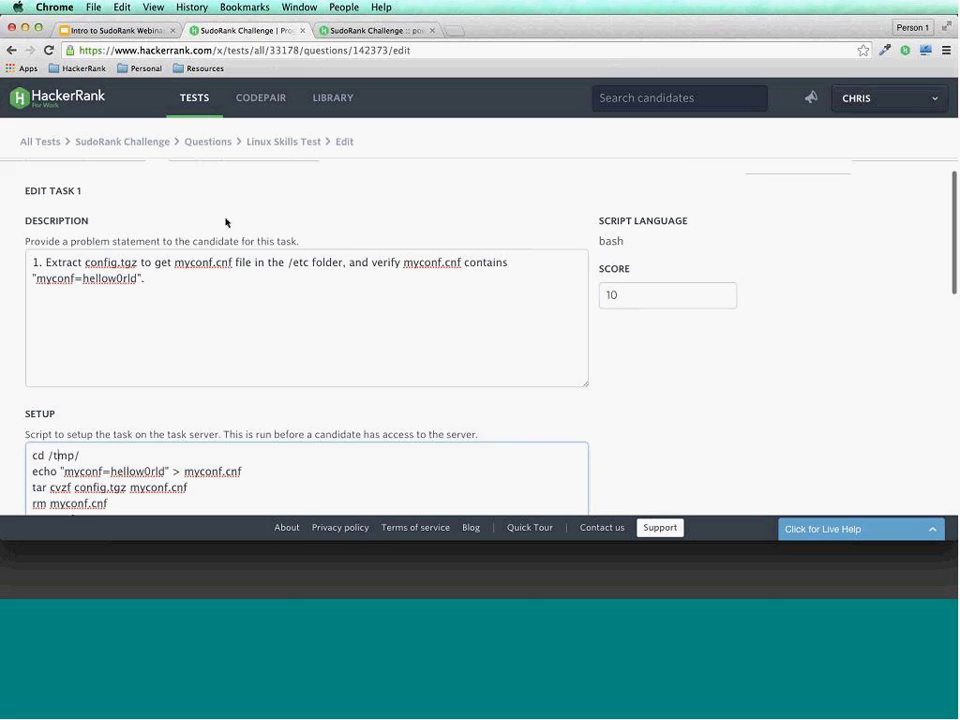
scroll(225, 220, "up", 3)
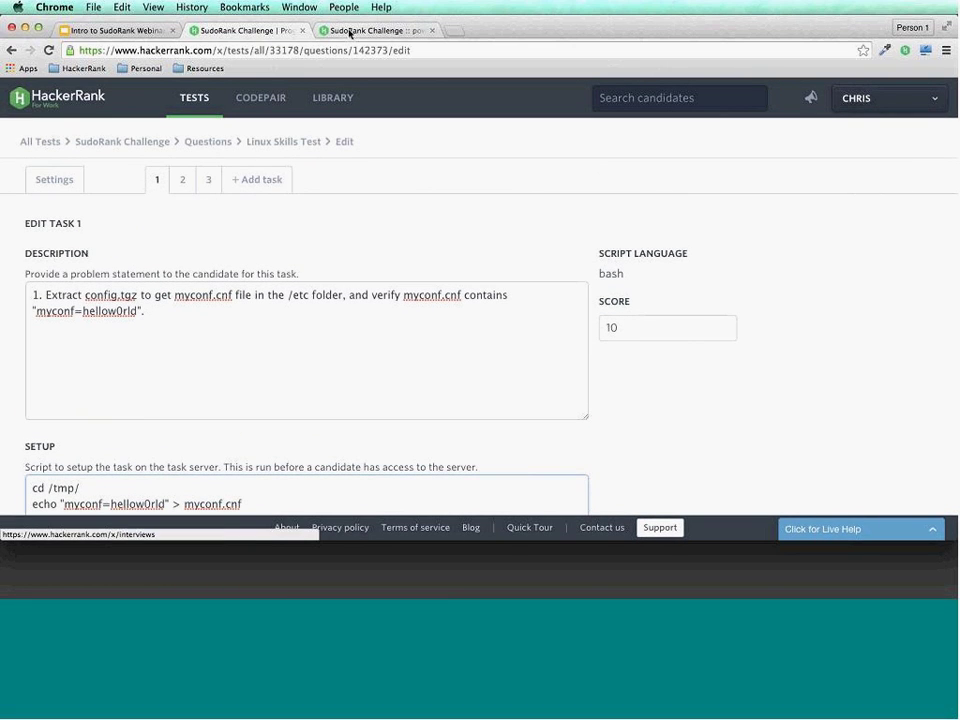
Return to the candidate's Linux Skills Test page and review its server access and login details.
left_click(350, 30)
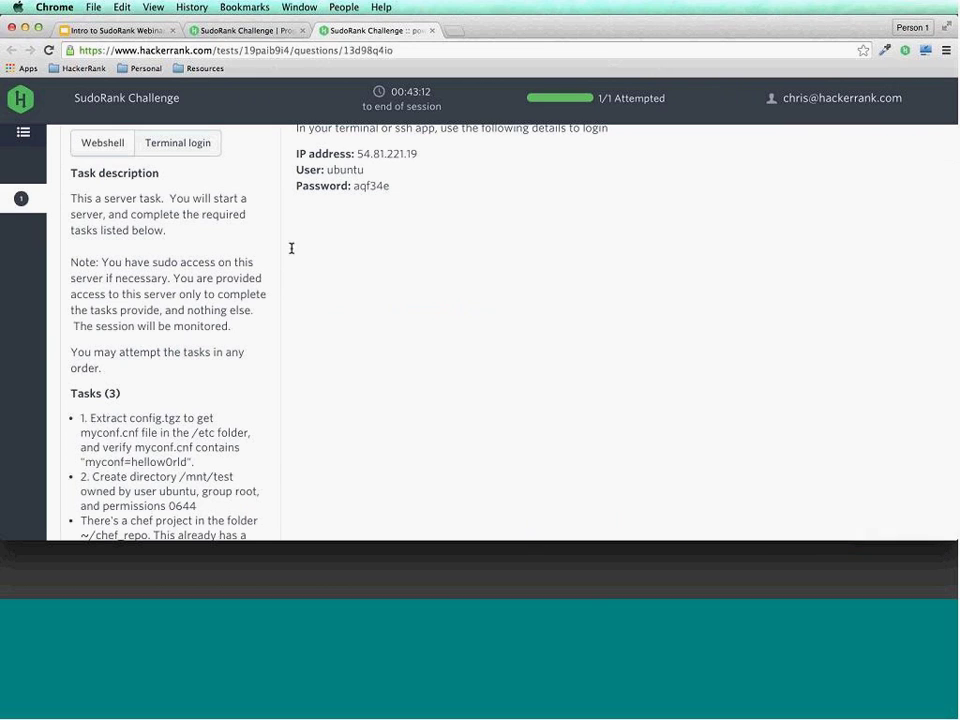
scroll(293, 260, "up", 2)
scroll(296, 282, "up", 1)
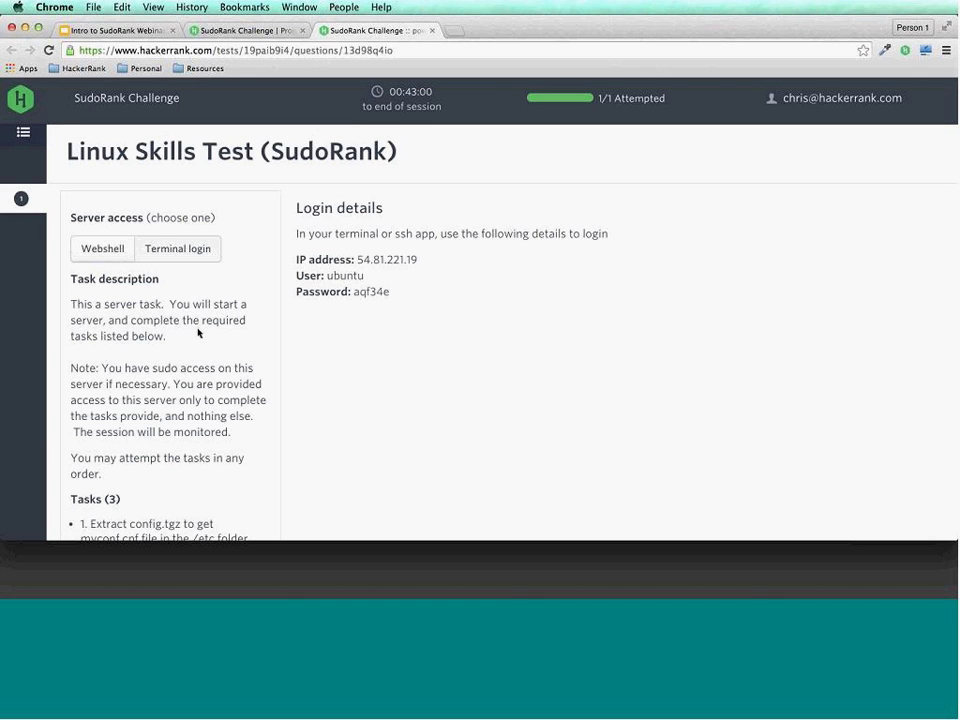
scroll(198, 333, "down", 1)
scroll(198, 333, "down", 2)
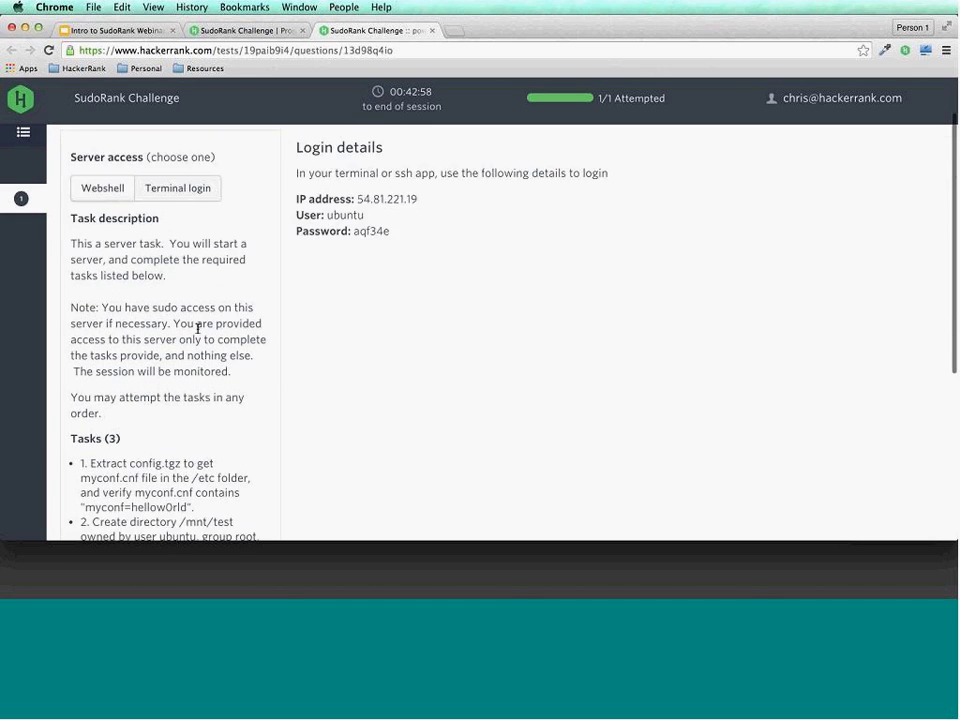
scroll(198, 333, "up", 3)
scroll(198, 333, "down", 1)
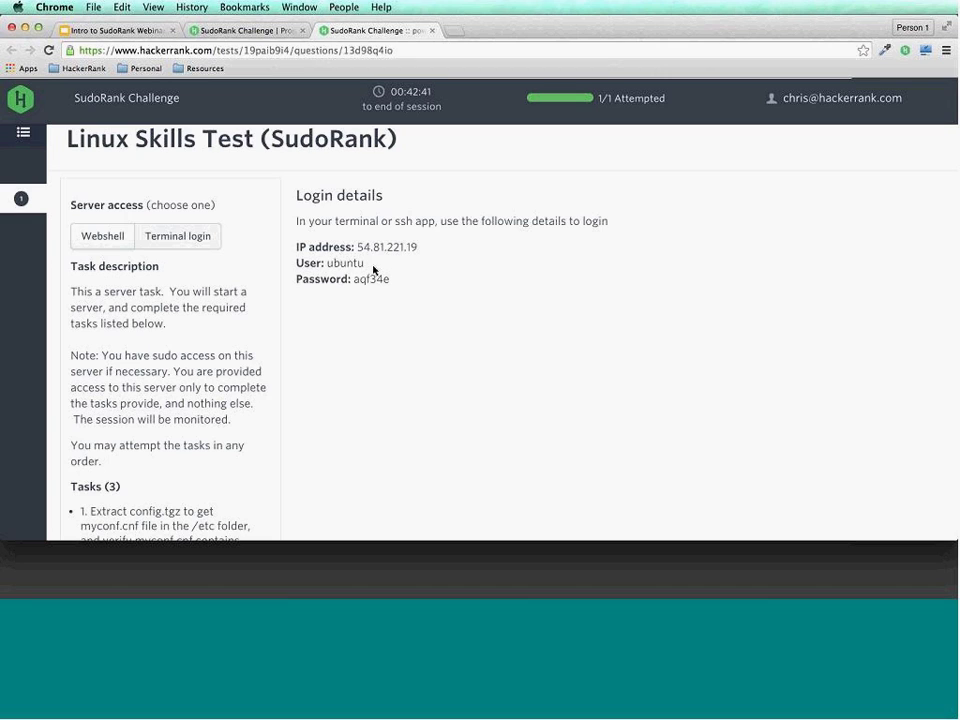
Open the Webshell and log into the server as user ubuntu with the account password.
left_click(117, 241)
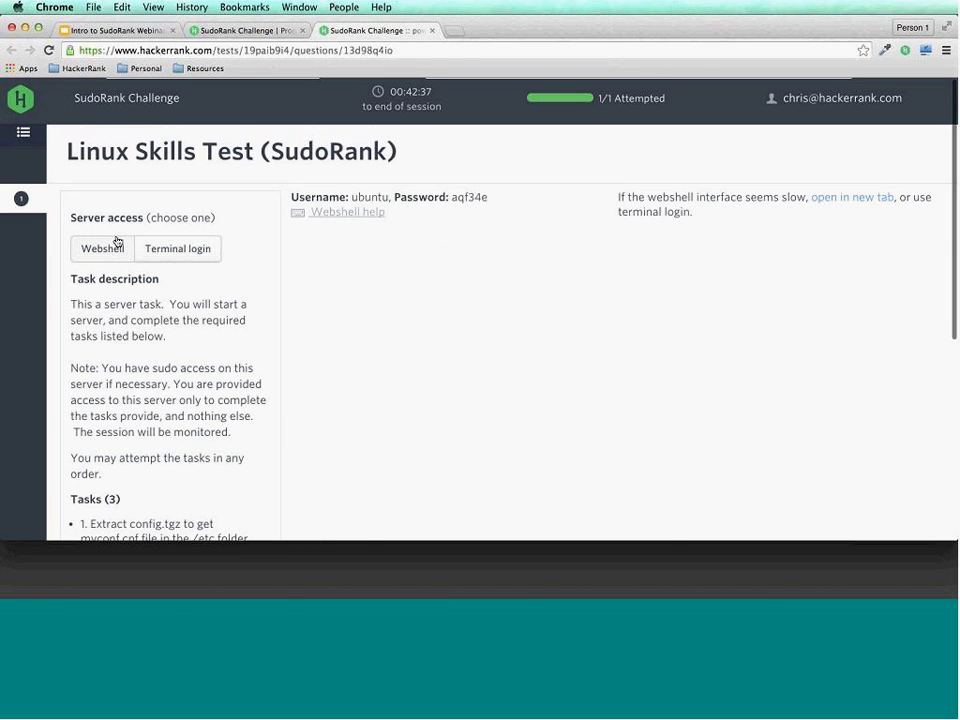
key("Return")
key("Return")
scroll(238, 349, "down", 1)
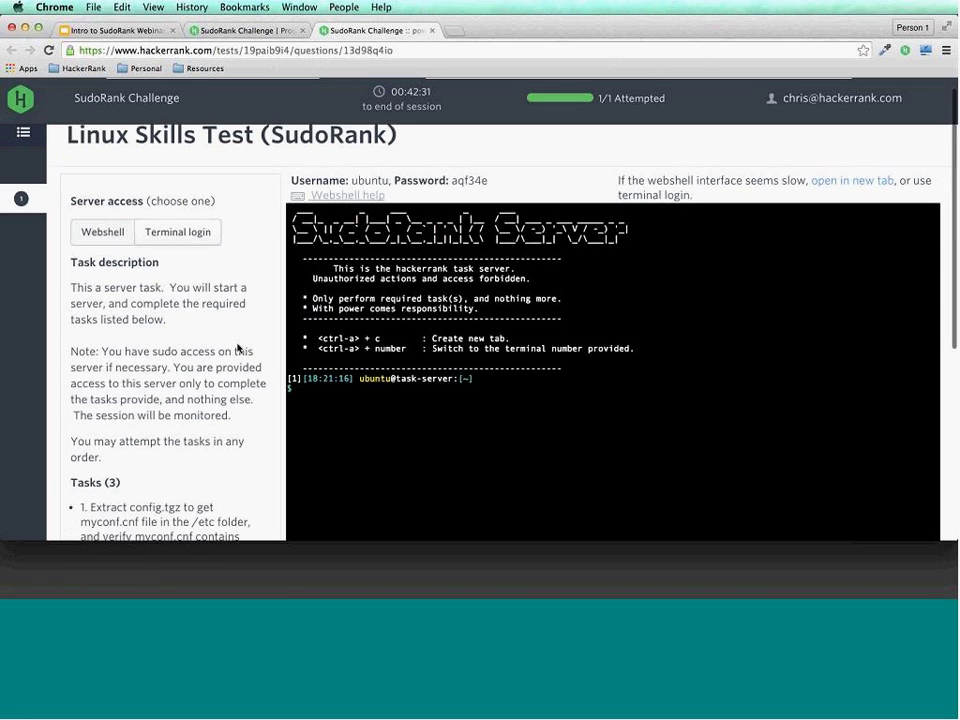
scroll(238, 349, "down", 5)
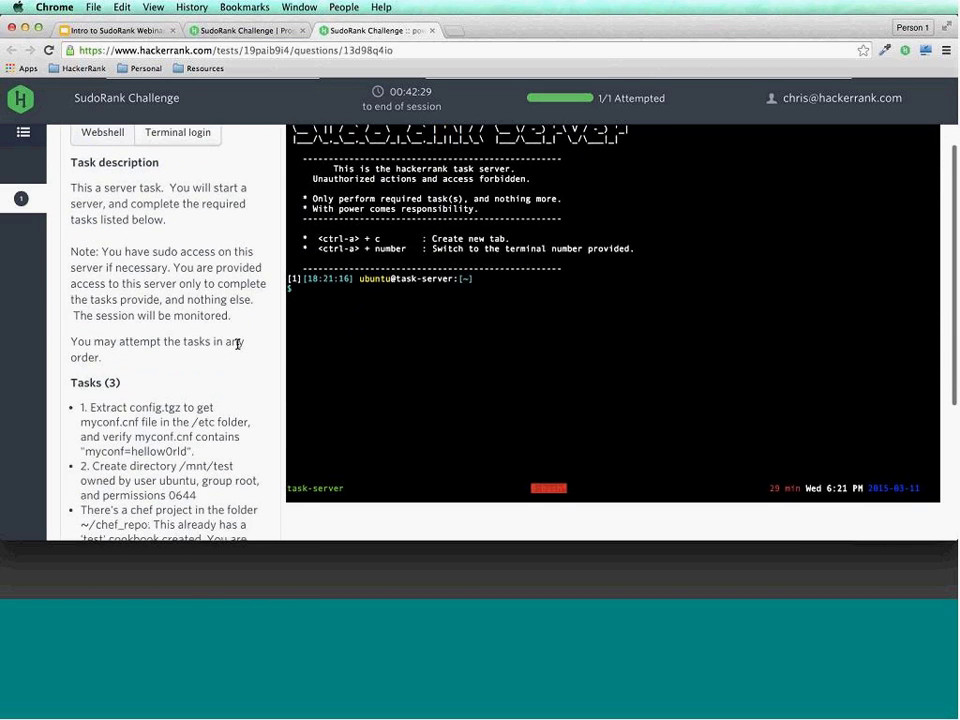
scroll(238, 345, "down", 4)
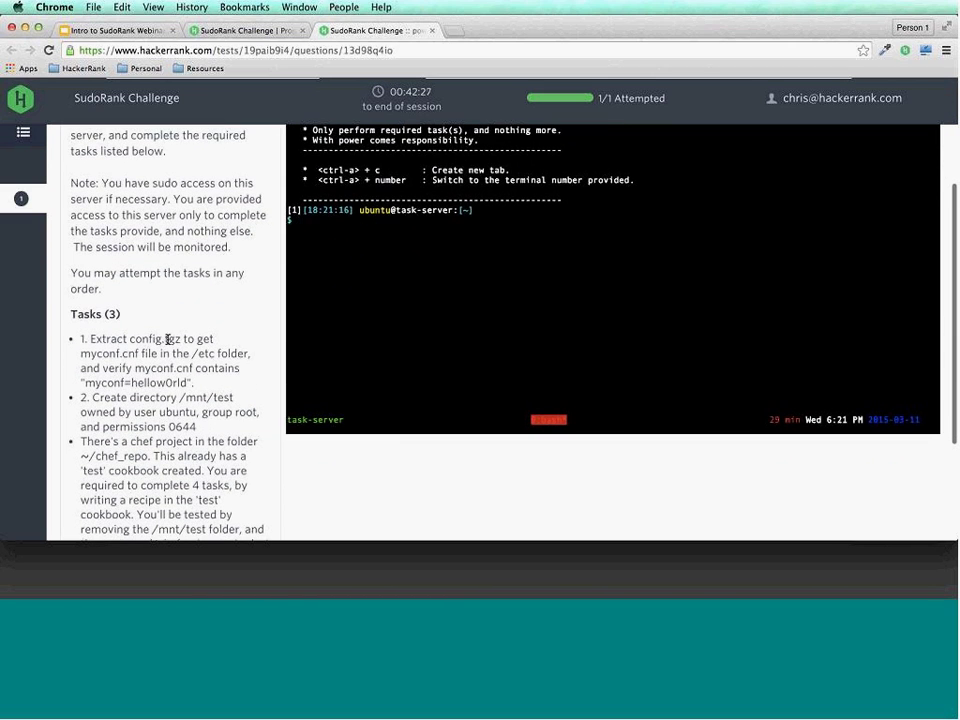
scroll(155, 320, "up", 2)
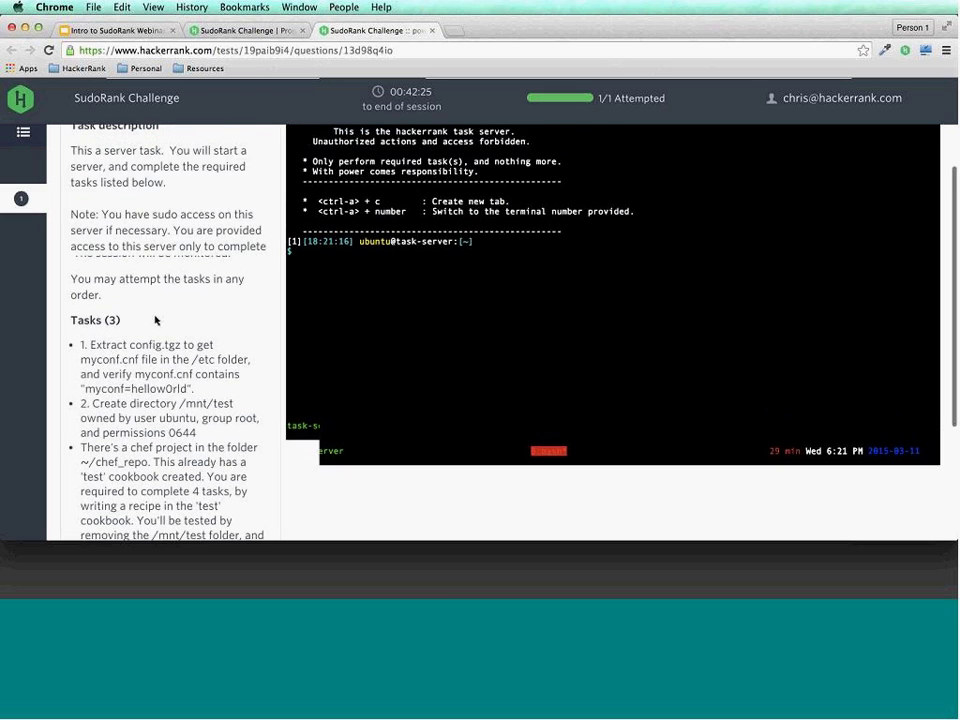
scroll(155, 320, "up", 3)
Run ls, create test.txt with touch, then list again to confirm it sits beside chef-repo.
type("ls")
key("Return")
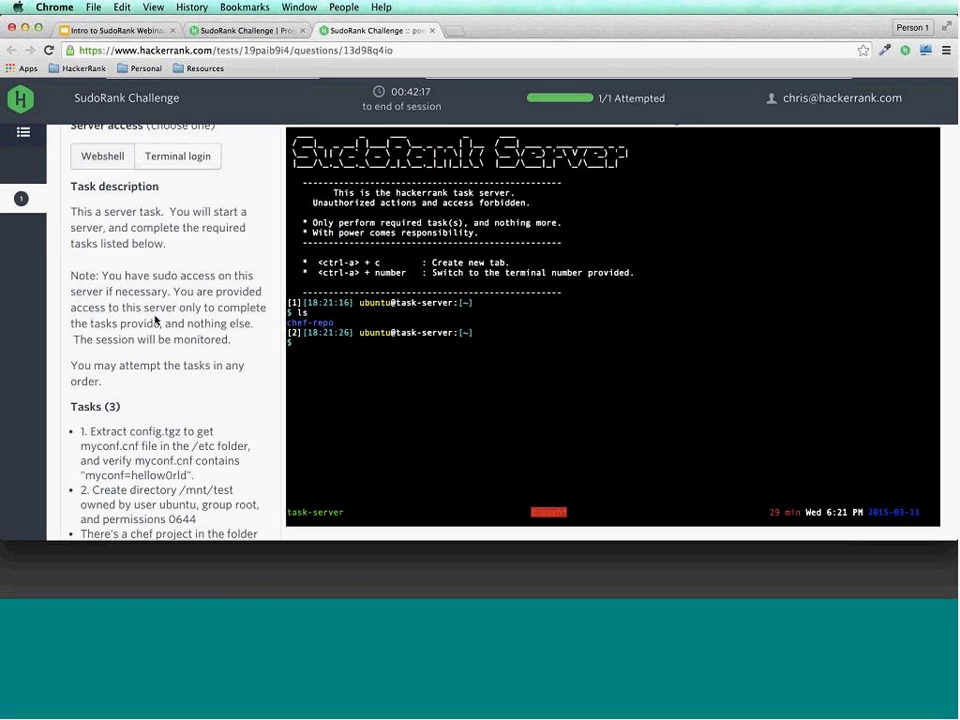
type("touch test.txt")
key("Return")
type("ls")
key("Return")
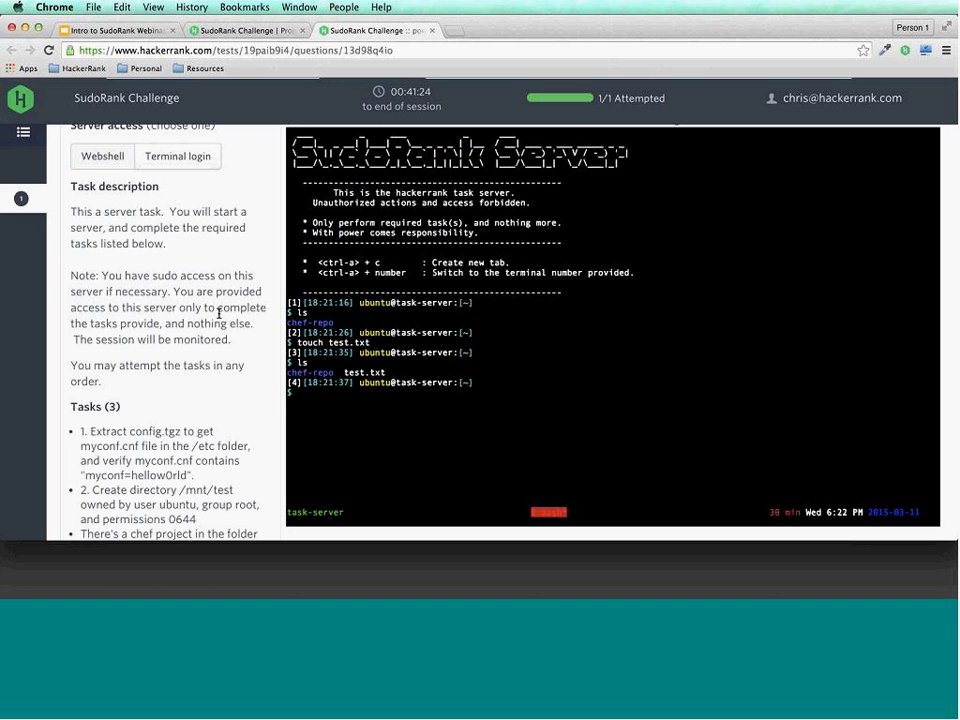
scroll(219, 314, "up", 3)
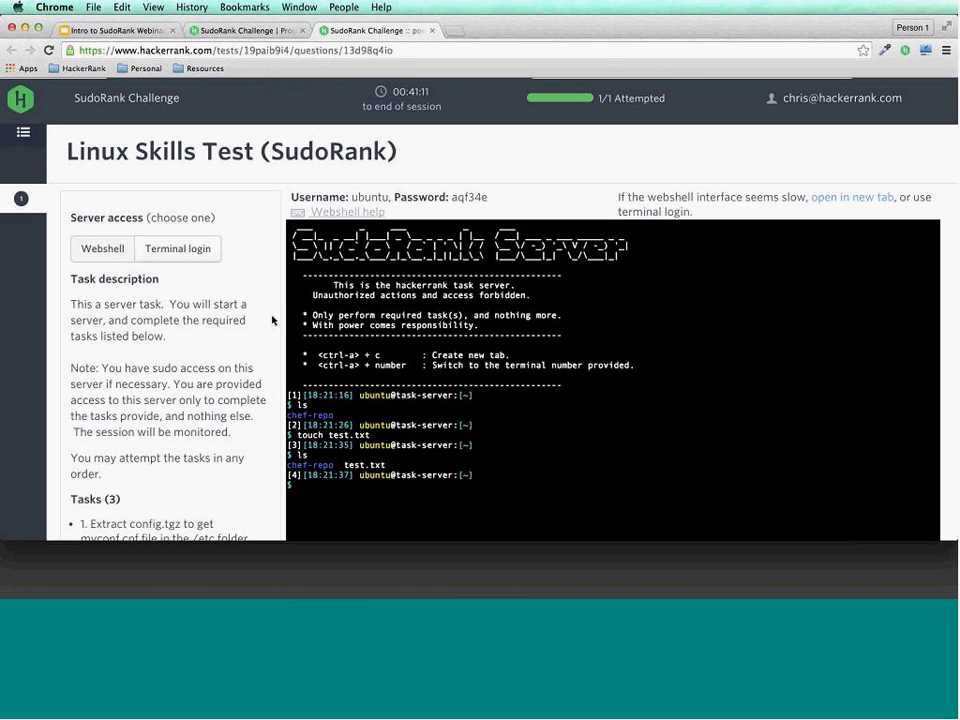
scroll(272, 320, "down", 1)
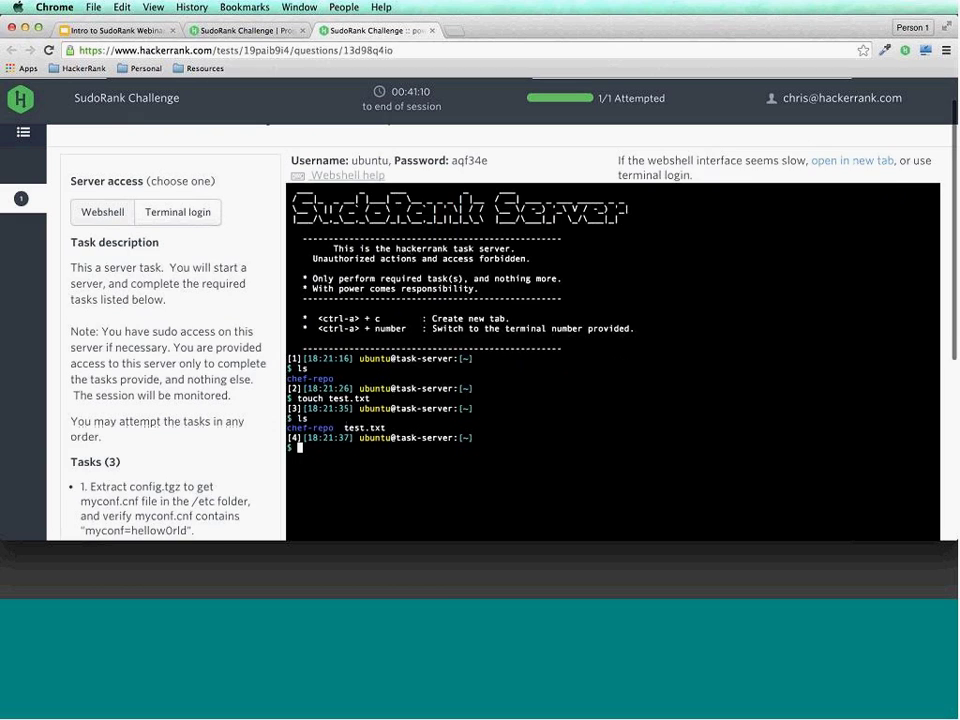
scroll(272, 317, "up", 1)
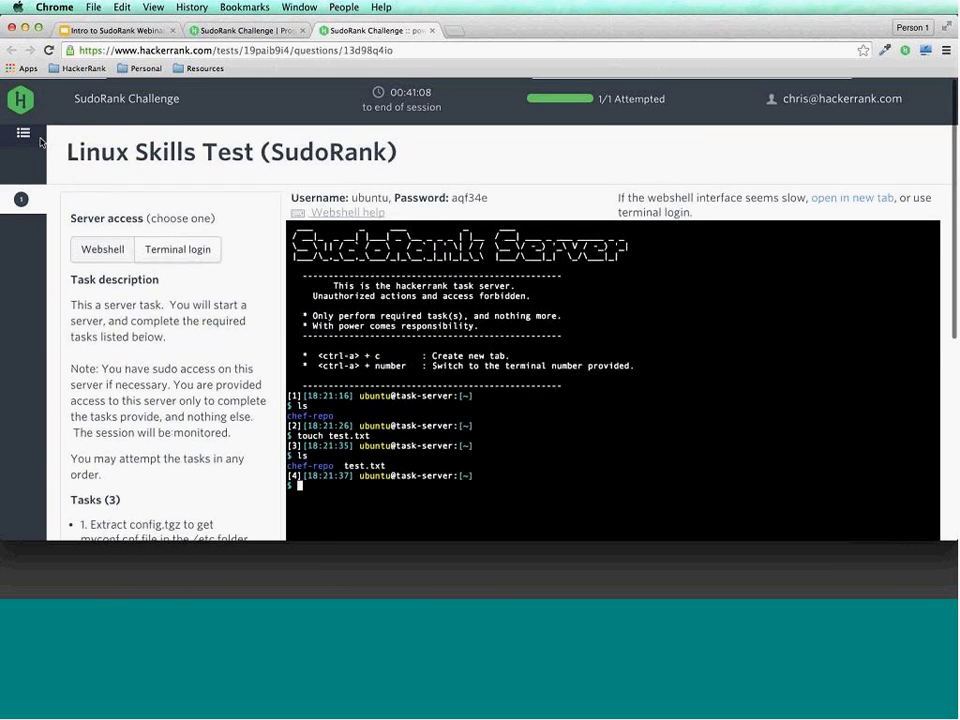
Close the SudoRank trial as done, then return to the task 1 edit tab.
left_click(23, 132)
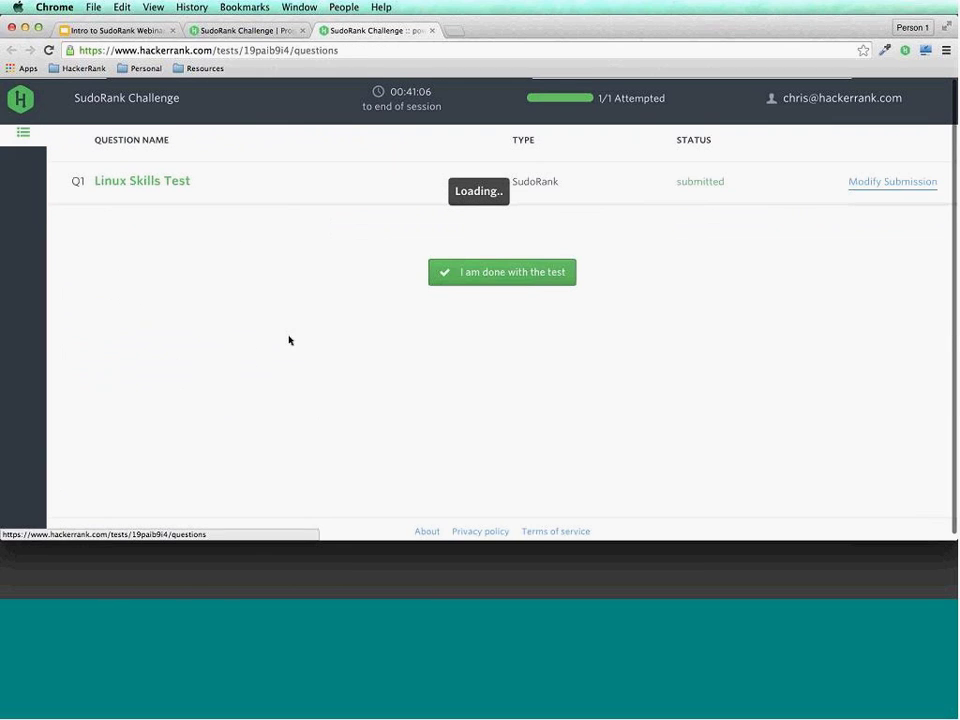
left_click(476, 280)
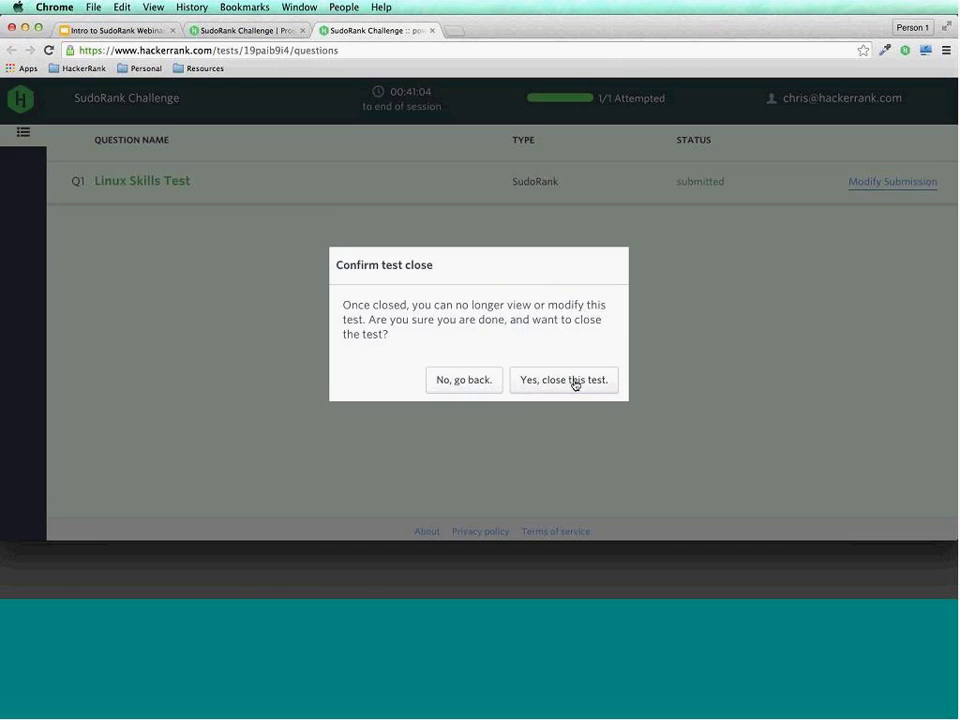
left_click(565, 380)
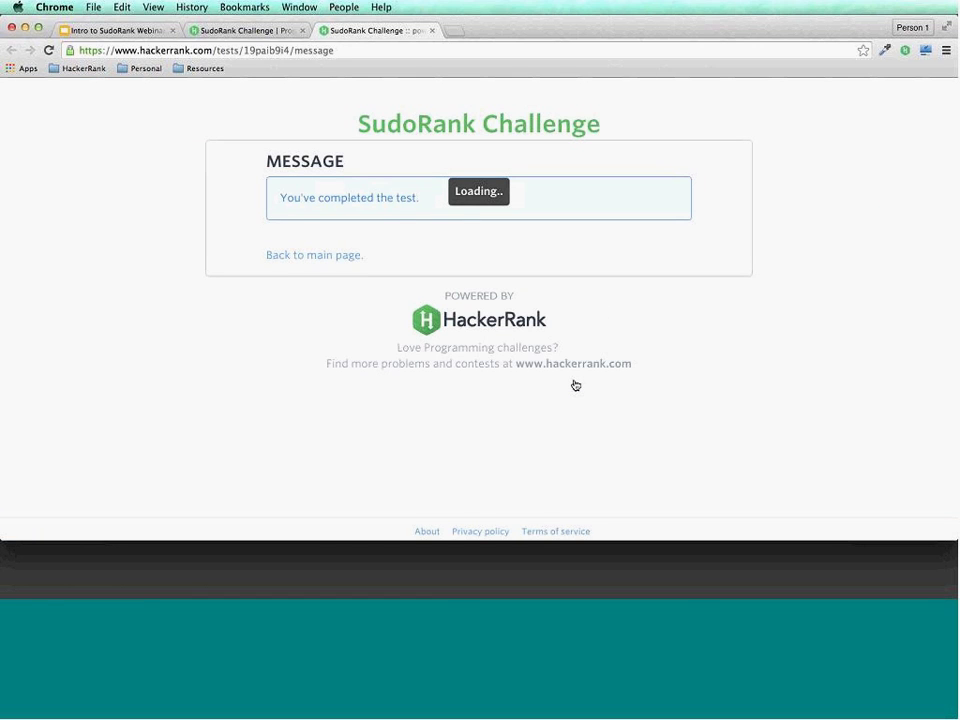
left_click(268, 32)
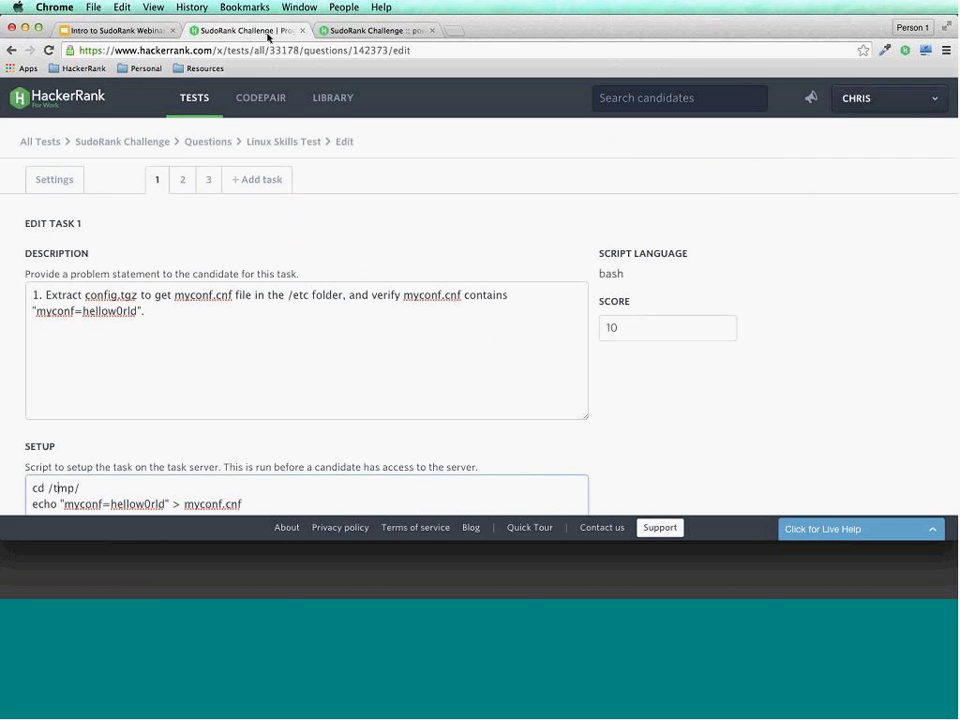
Open SudoRank Challenge's 28 completed candidates report with the date range filter cleared.
left_click(203, 109)
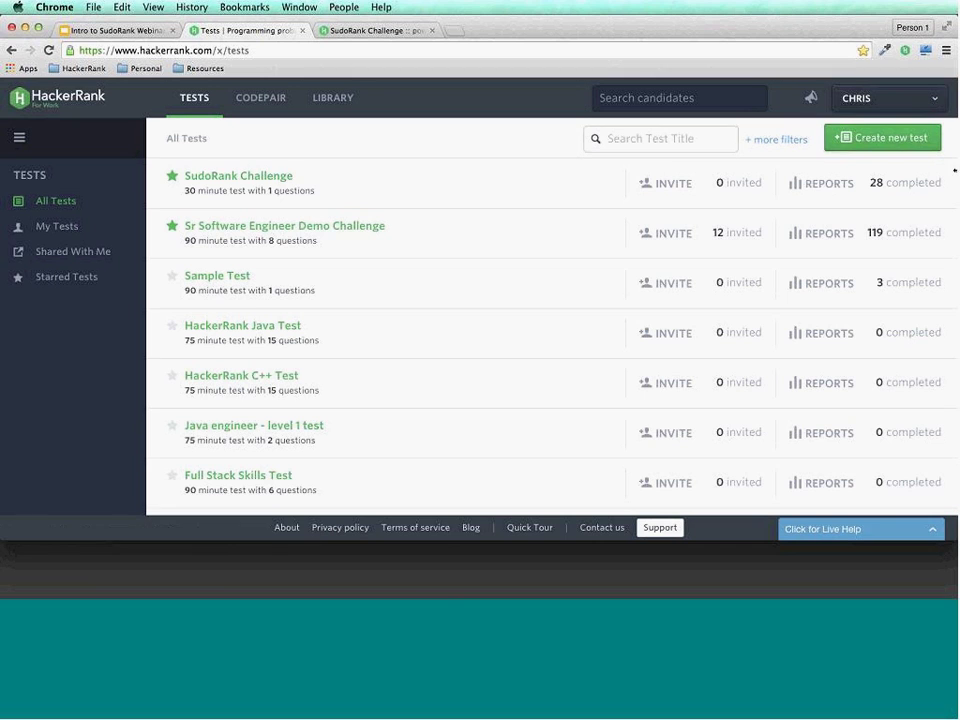
left_click(928, 183)
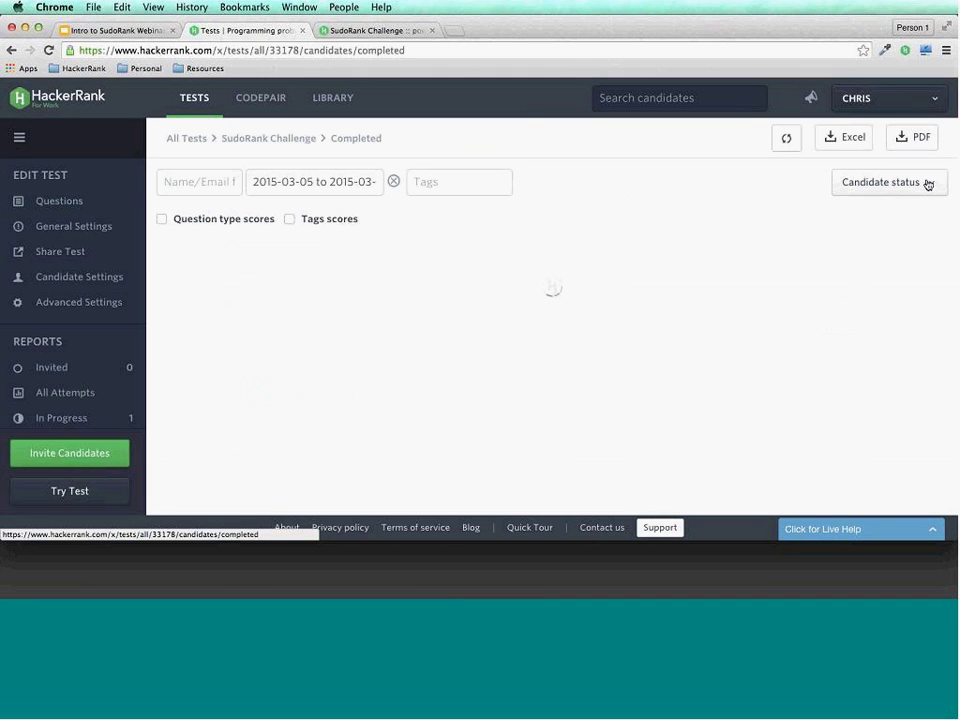
left_click(393, 181)
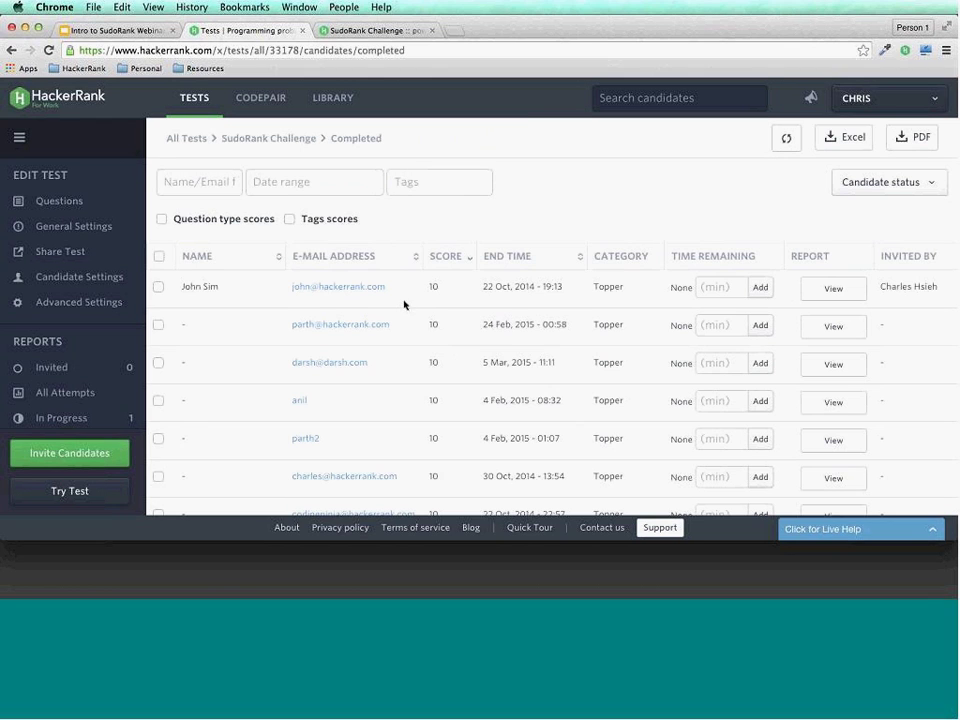
scroll(407, 312, "down", 2)
scroll(407, 312, "up", 2)
scroll(388, 432, "down", 3)
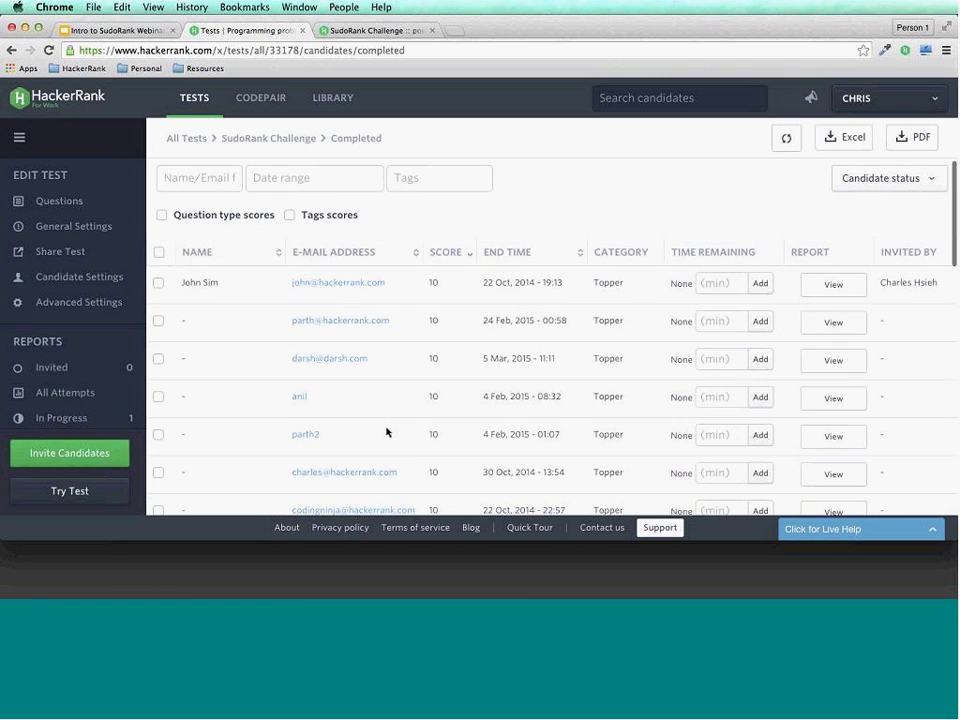
scroll(400, 400, "up", 3)
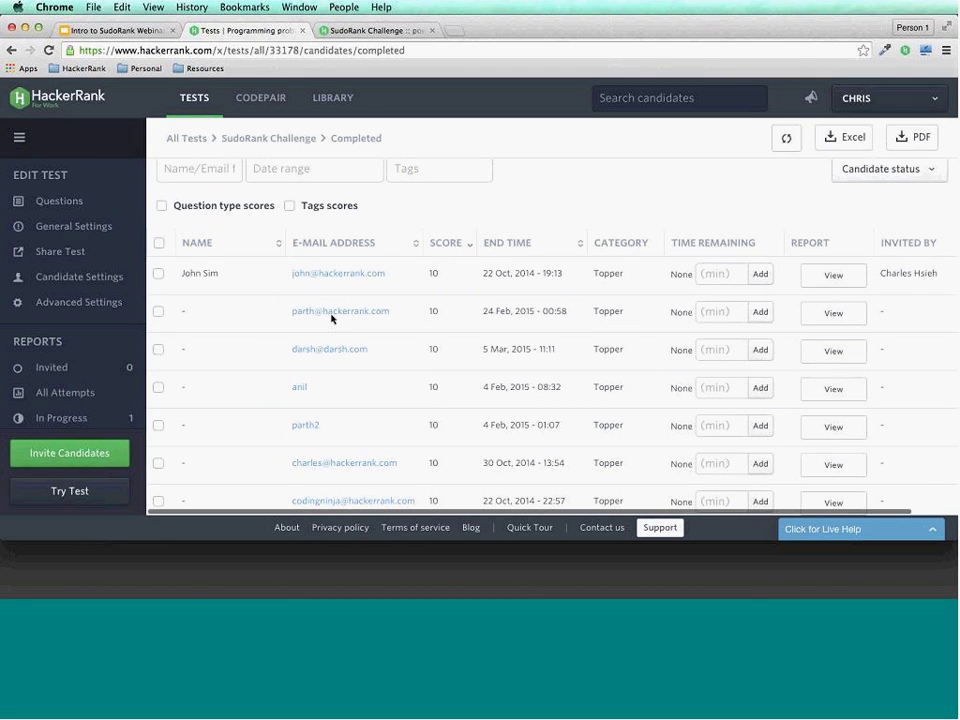
Sort the completed candidates by score, finishing in highest-first order.
left_click(448, 254)
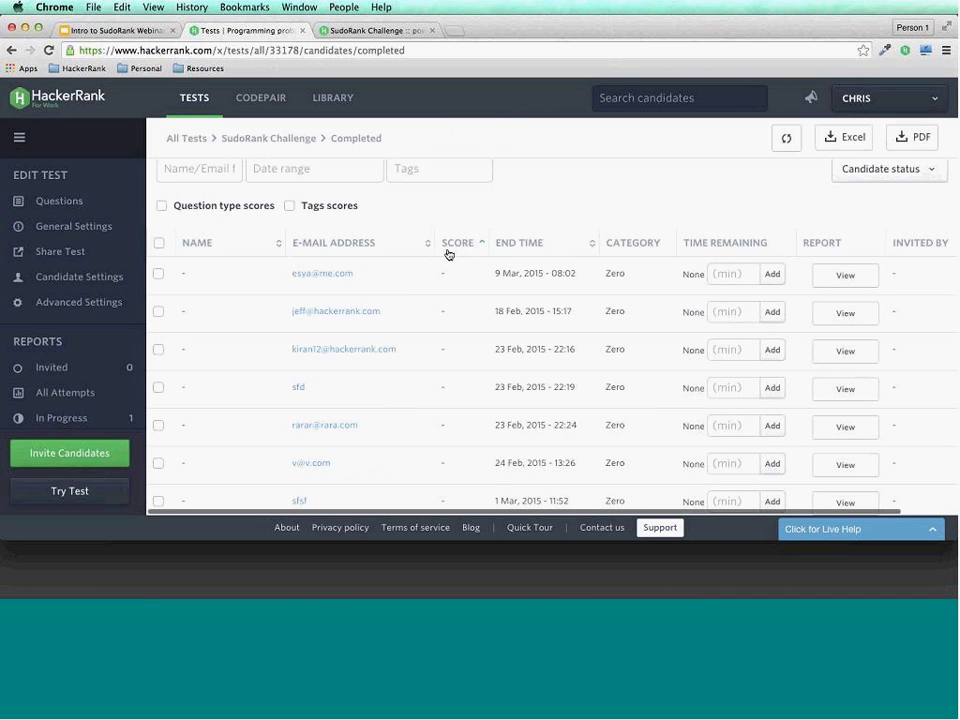
scroll(394, 386, "down", 2)
scroll(395, 384, "down", 5)
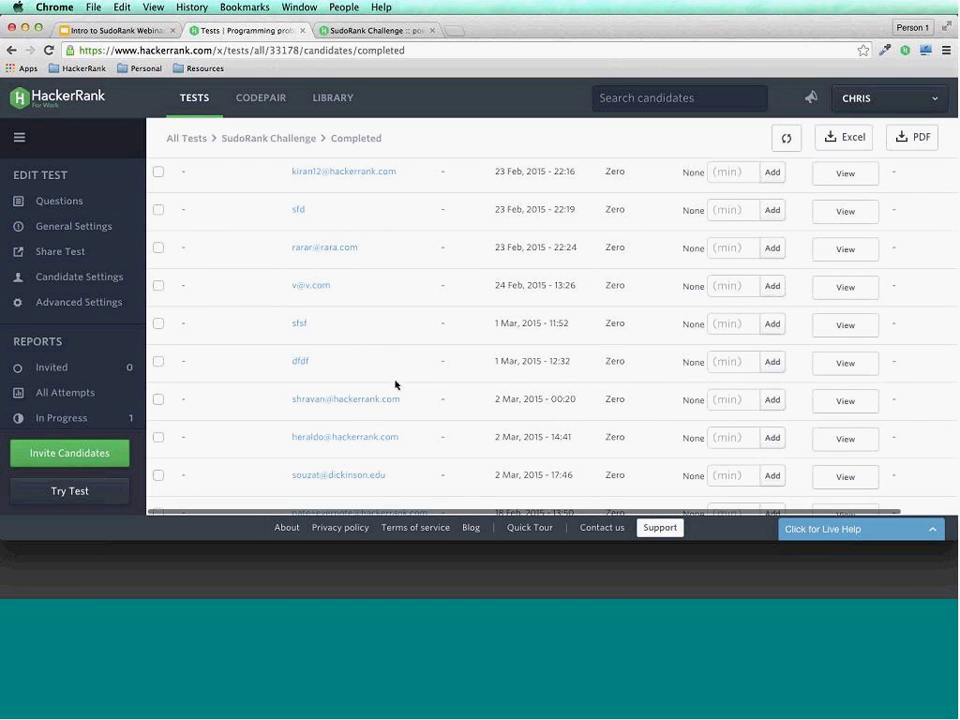
scroll(395, 384, "up", 4)
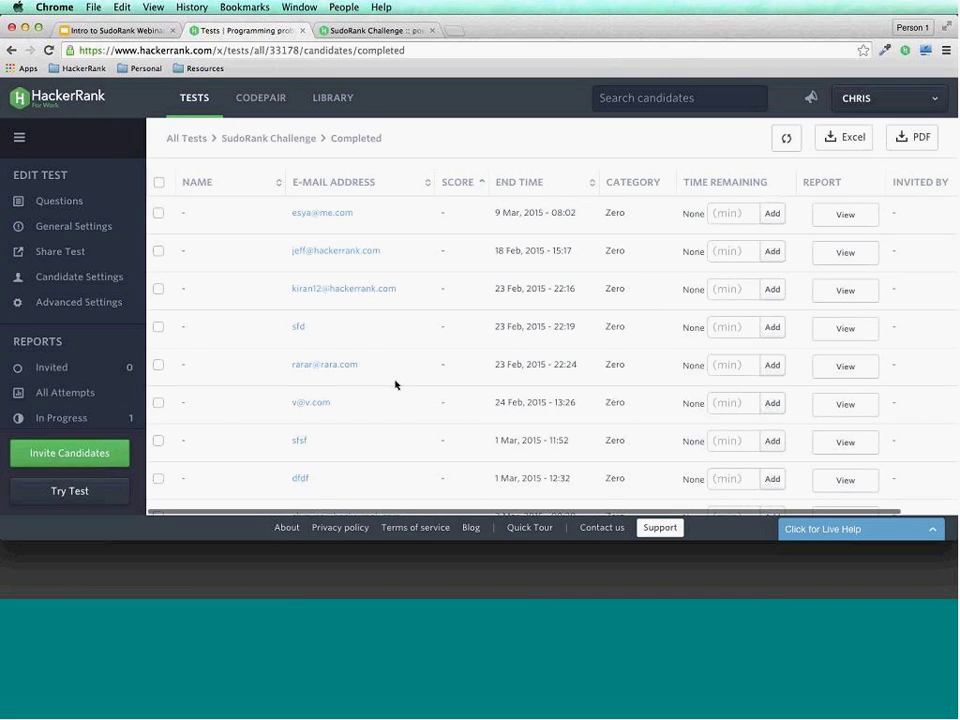
left_click(459, 193)
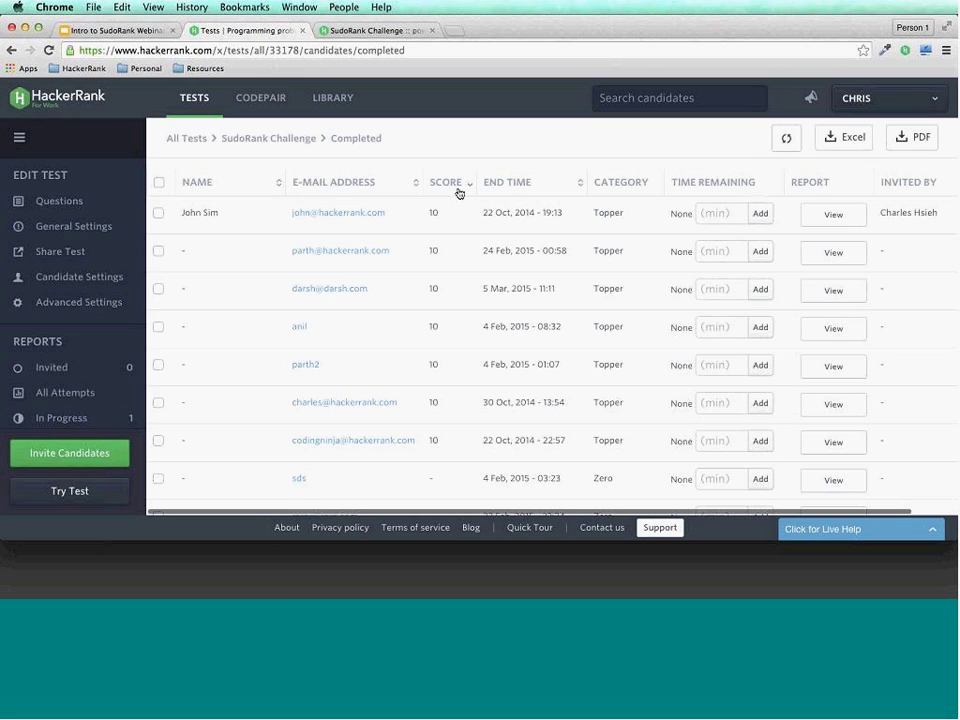
left_click(459, 192)
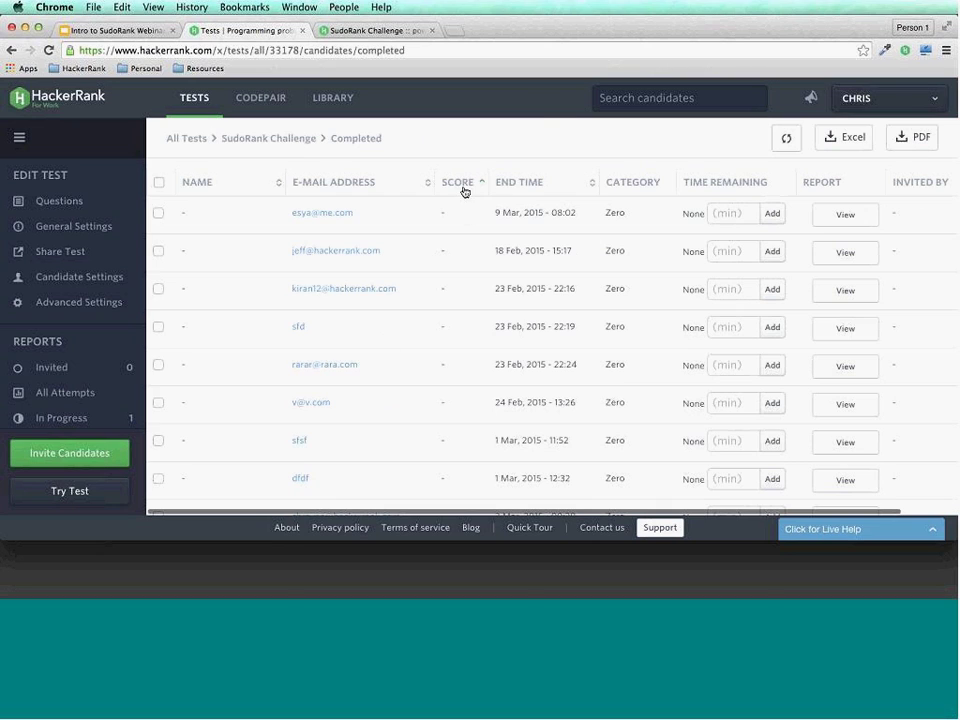
left_click(464, 191)
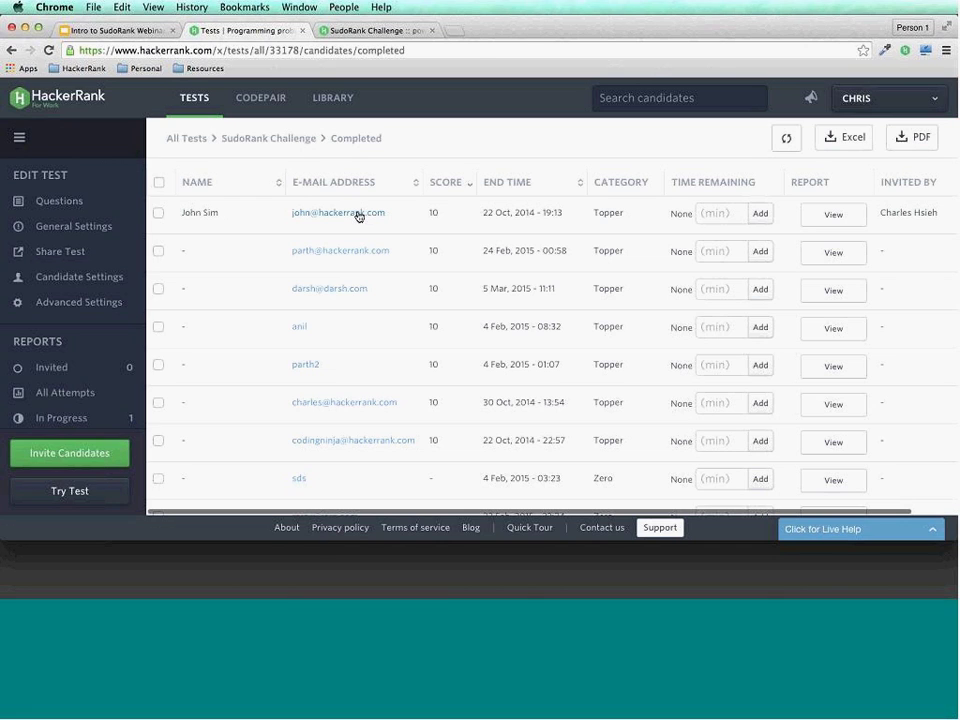
Open the top candidate's profile and view the report for their Oct 22 SudoRank Challenge attempt.
left_click(359, 216)
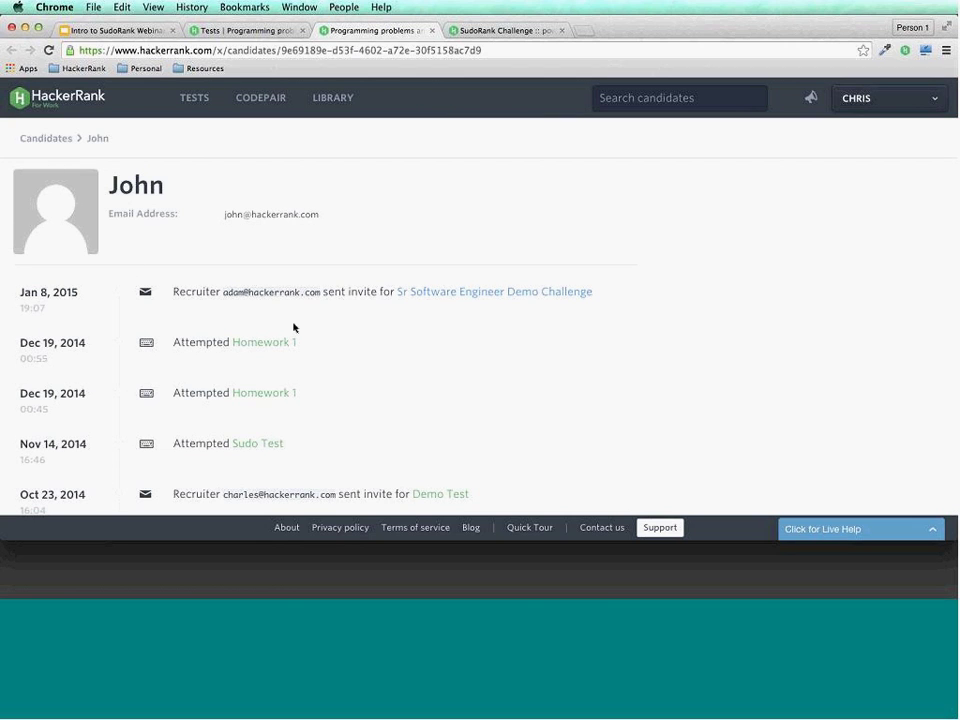
scroll(294, 327, "down", 5)
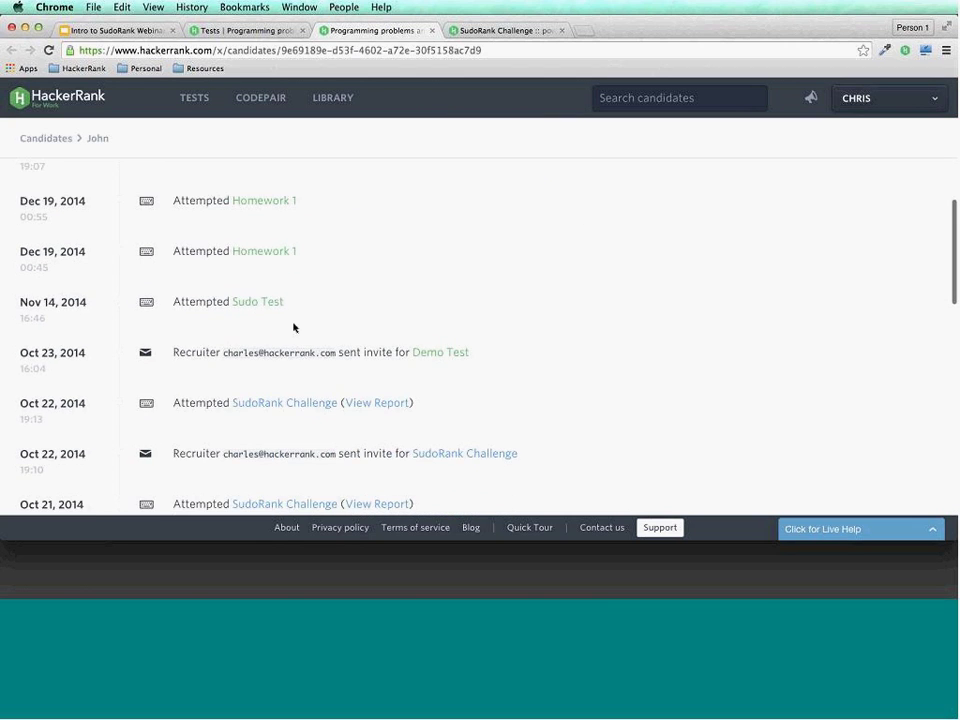
scroll(294, 327, "down", 1)
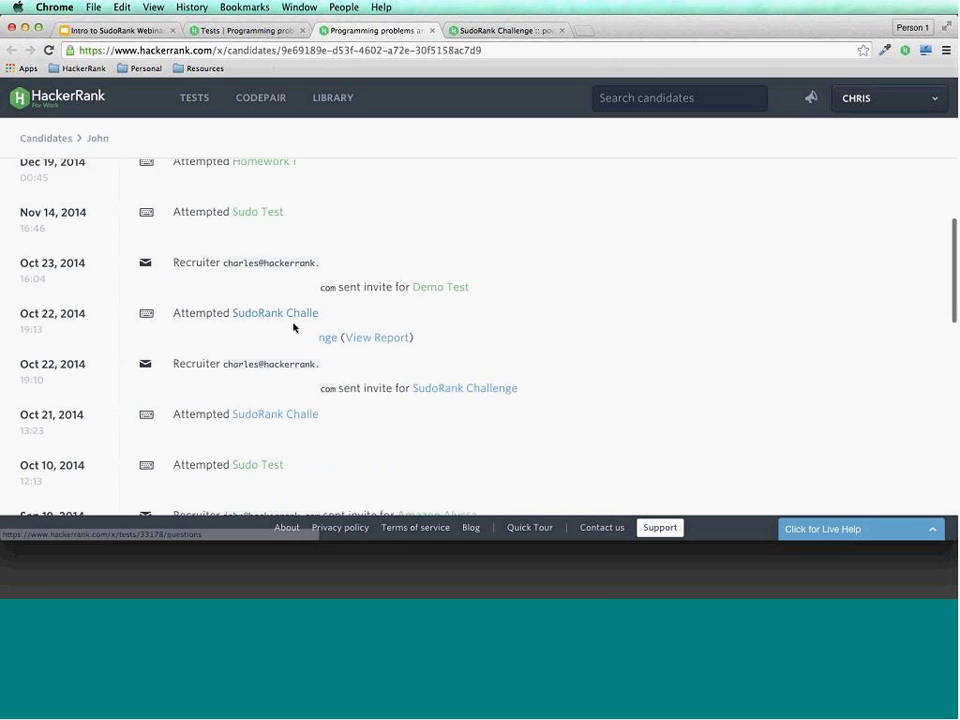
scroll(294, 327, "up", 4)
scroll(390, 300, "down", 3)
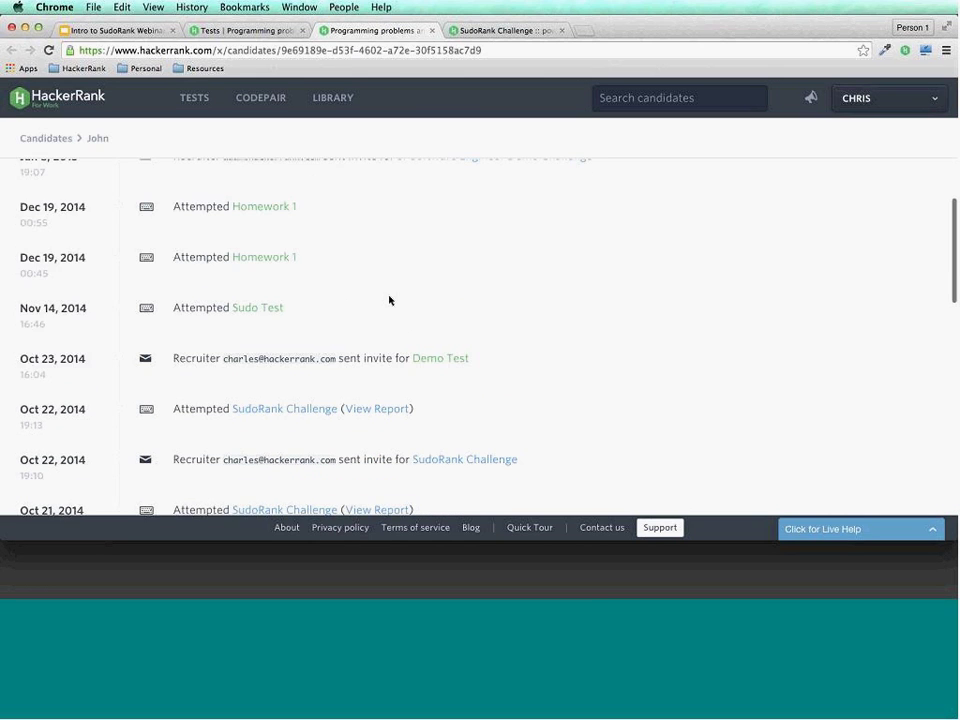
left_click(374, 396)
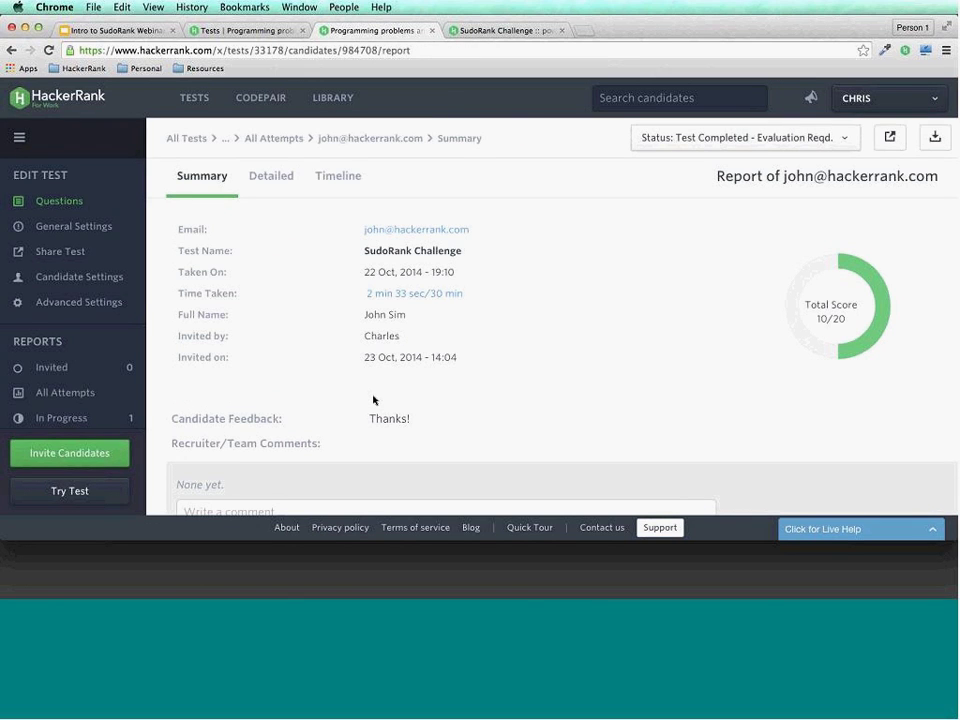
Open the detailed report for the Linux Skills Test question scored 10/20 in 12 sec.
scroll(341, 328, "down", 3)
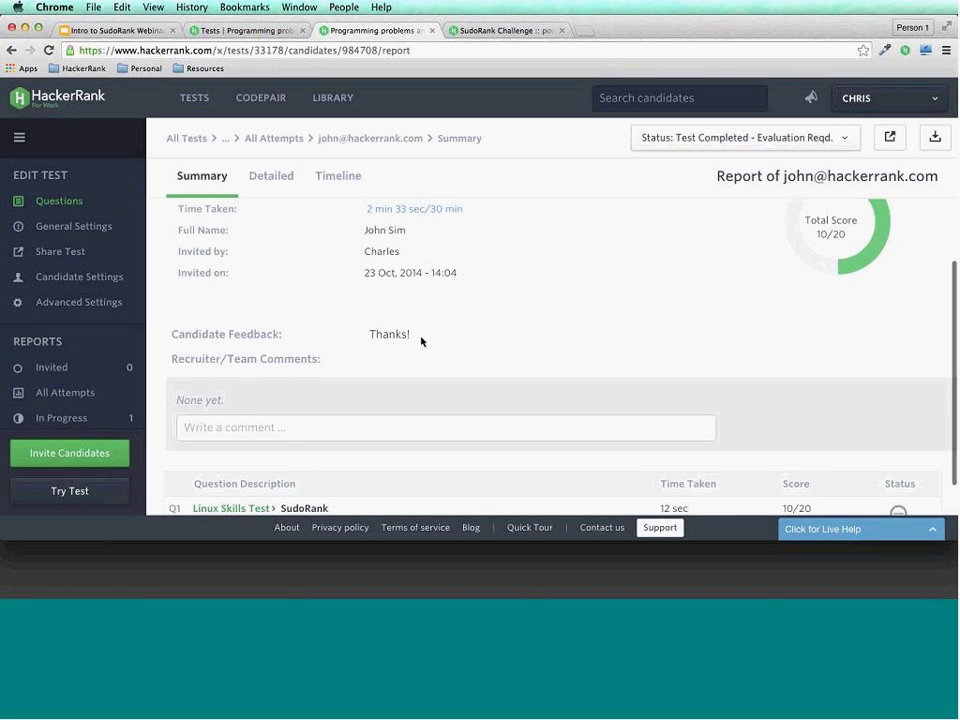
scroll(421, 341, "down", 2)
scroll(421, 341, "up", 4)
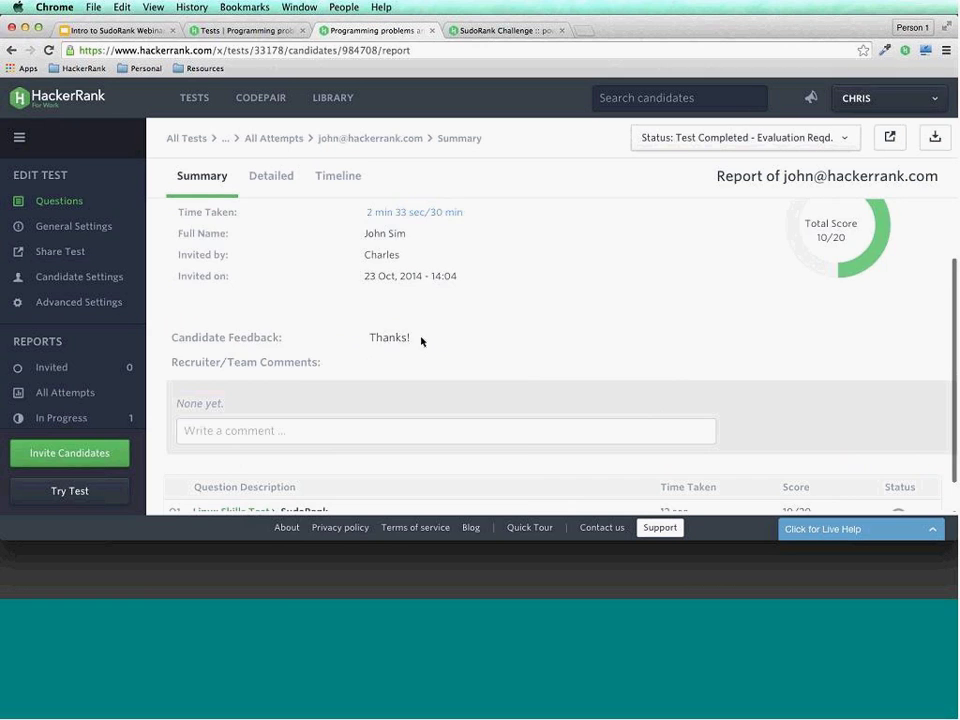
scroll(421, 341, "down", 3)
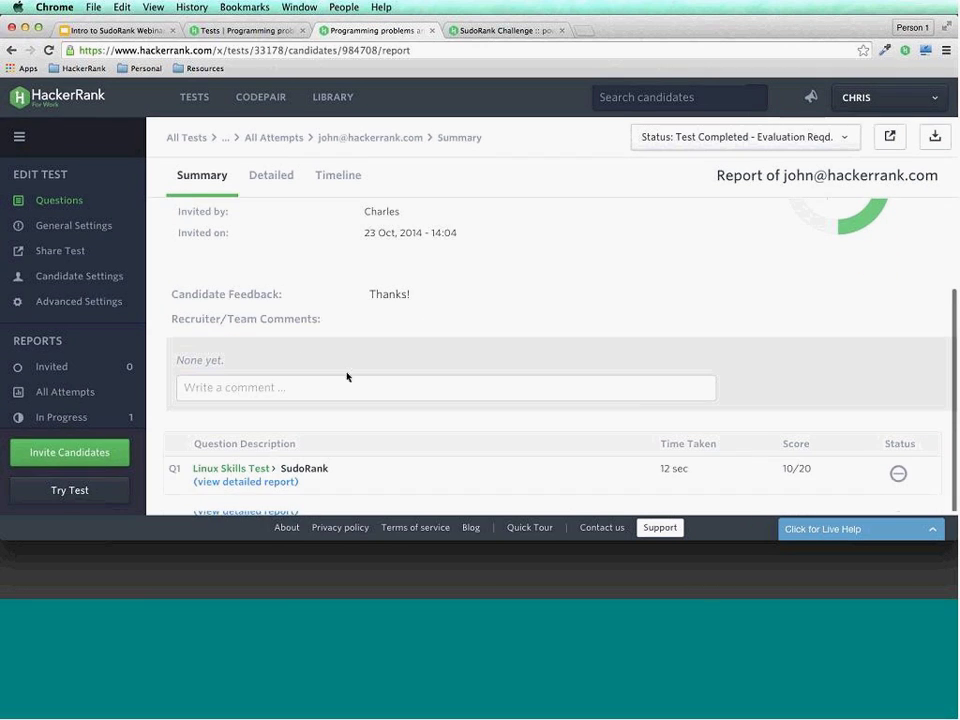
left_click(261, 484)
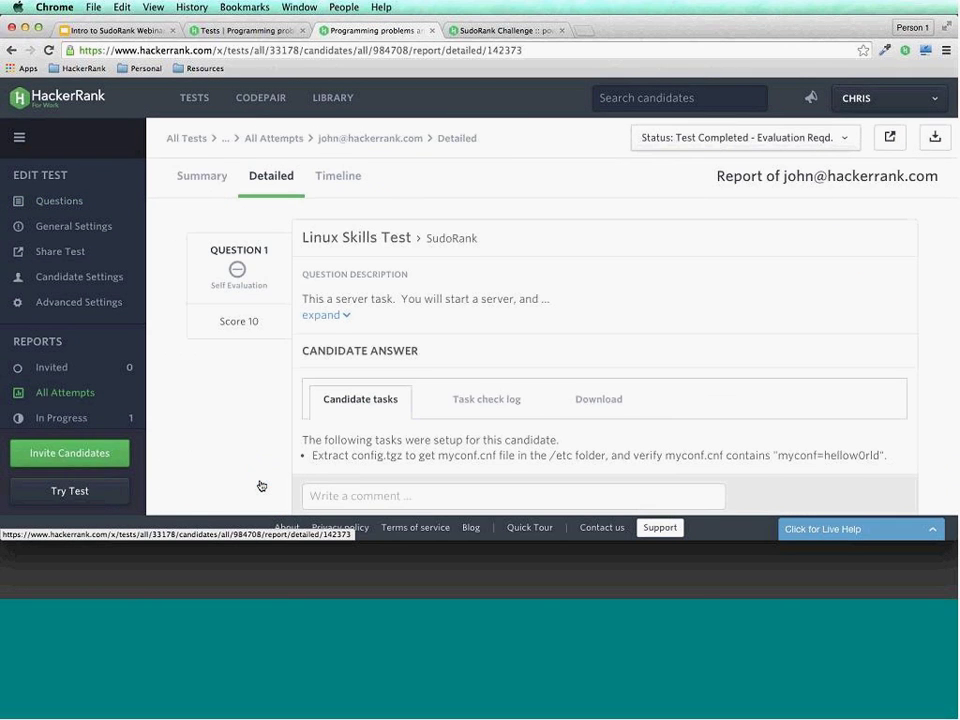
Show the Task check log output for question 1.
scroll(261, 486, "down", 2)
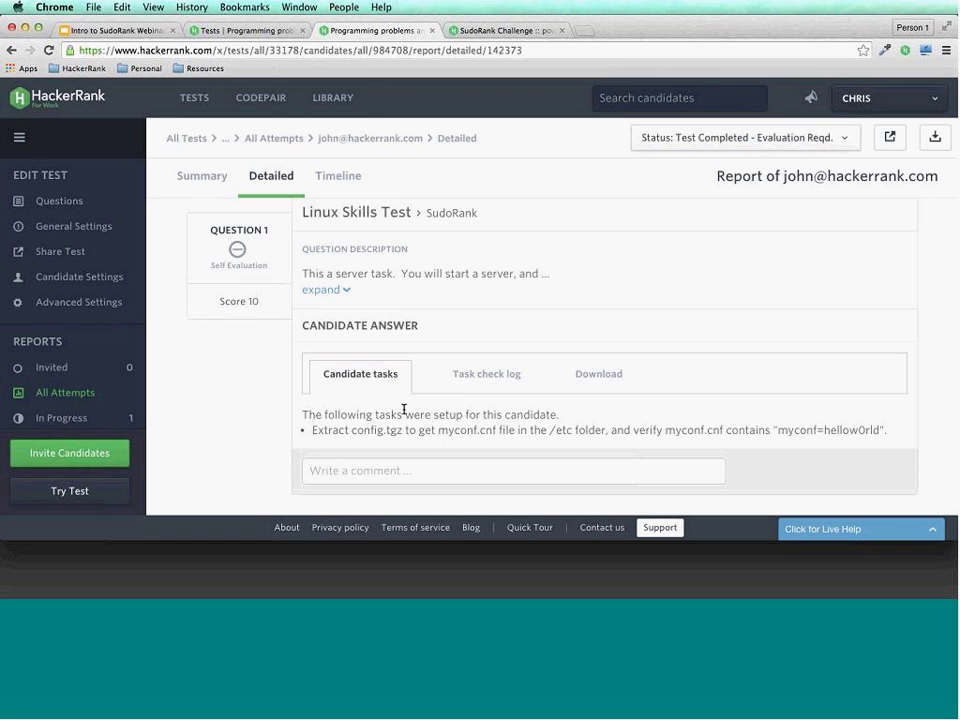
left_click(482, 385)
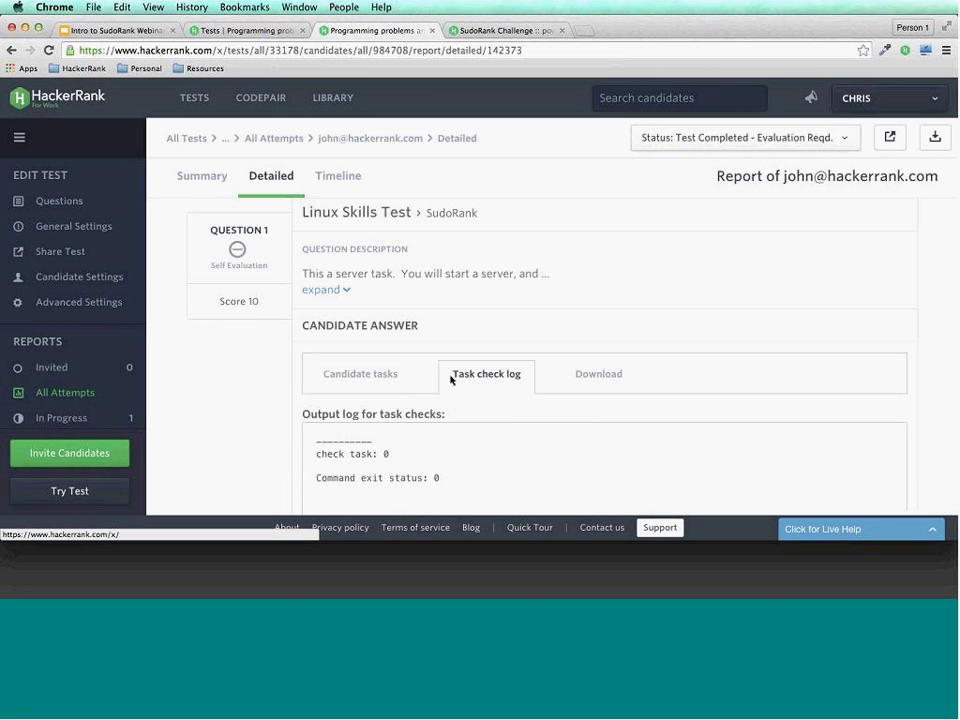
scroll(274, 371, "down", 3)
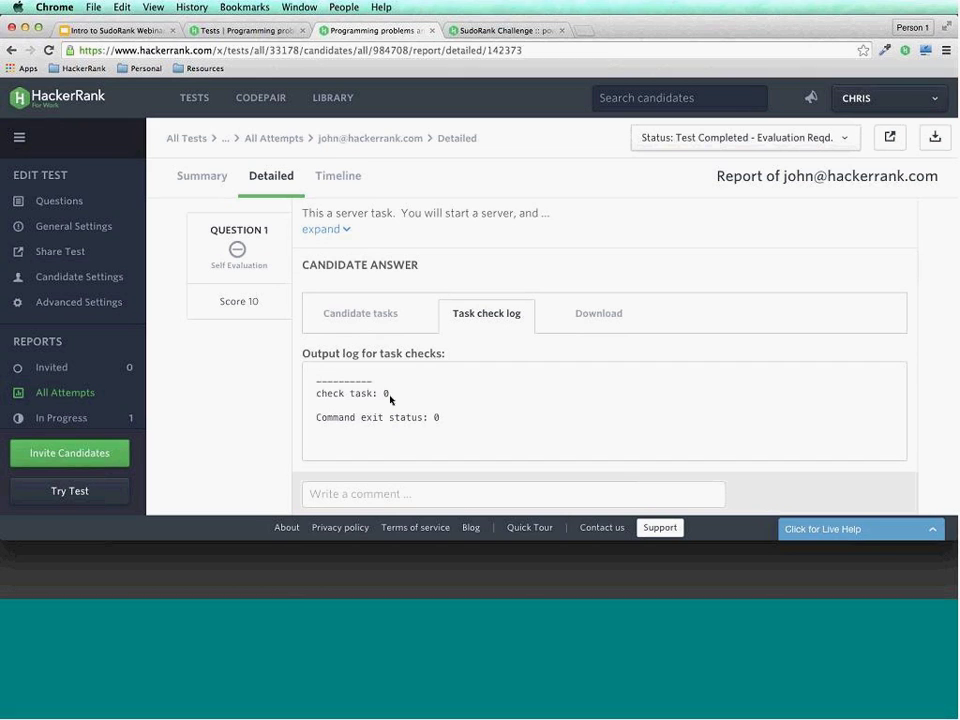
Bring up the zip download, highlighting bash command history and session recordings in its description.
left_click(568, 326)
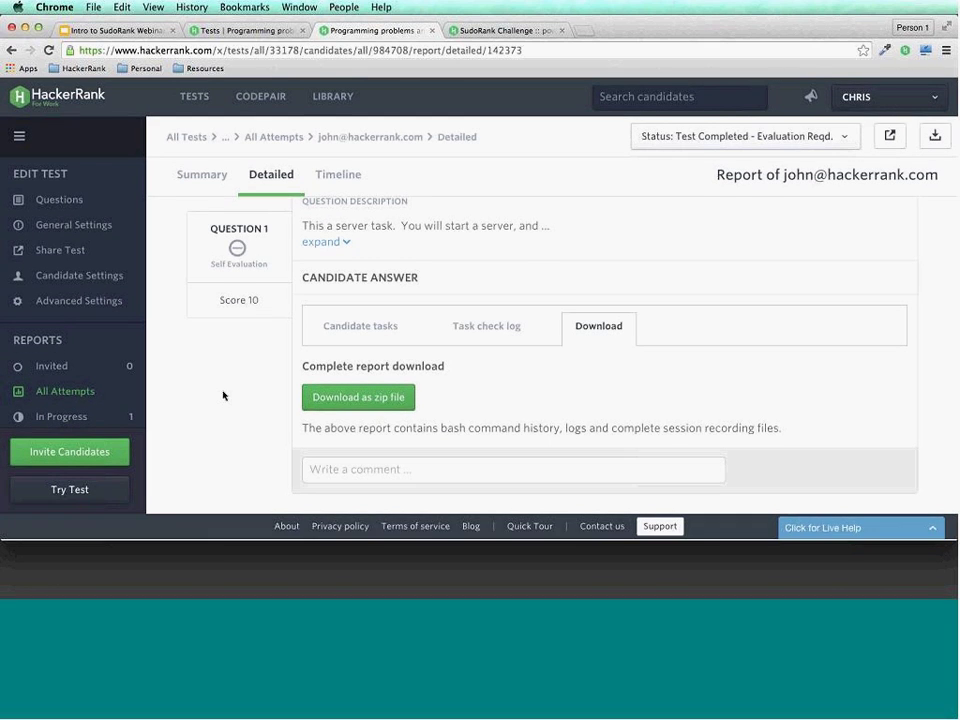
left_click_drag(439, 431, 560, 432)
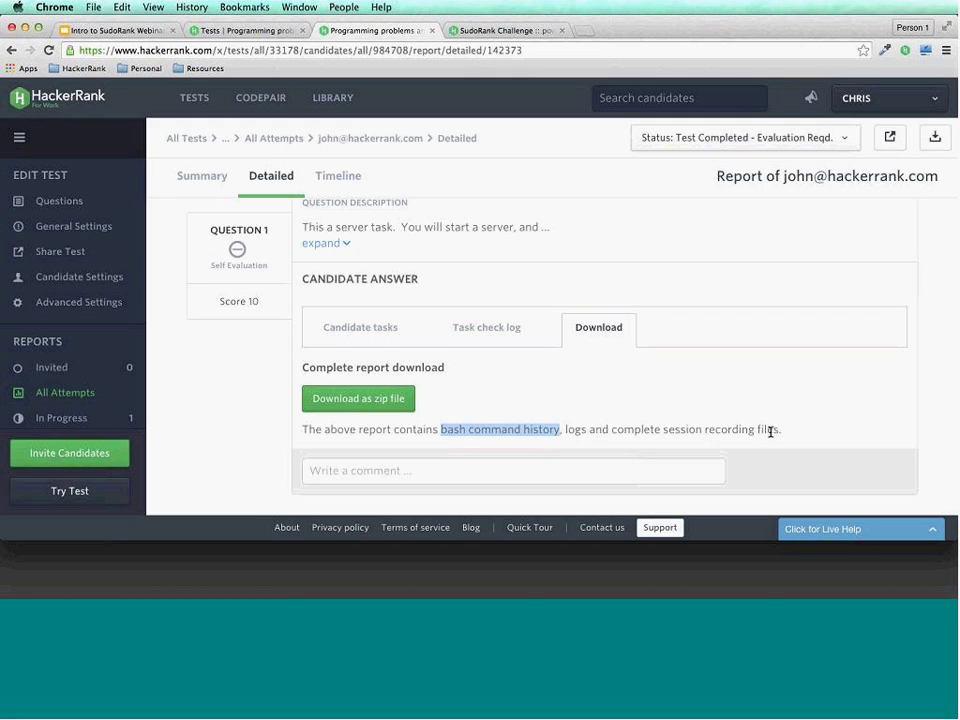
left_click_drag(778, 431, 612, 430)
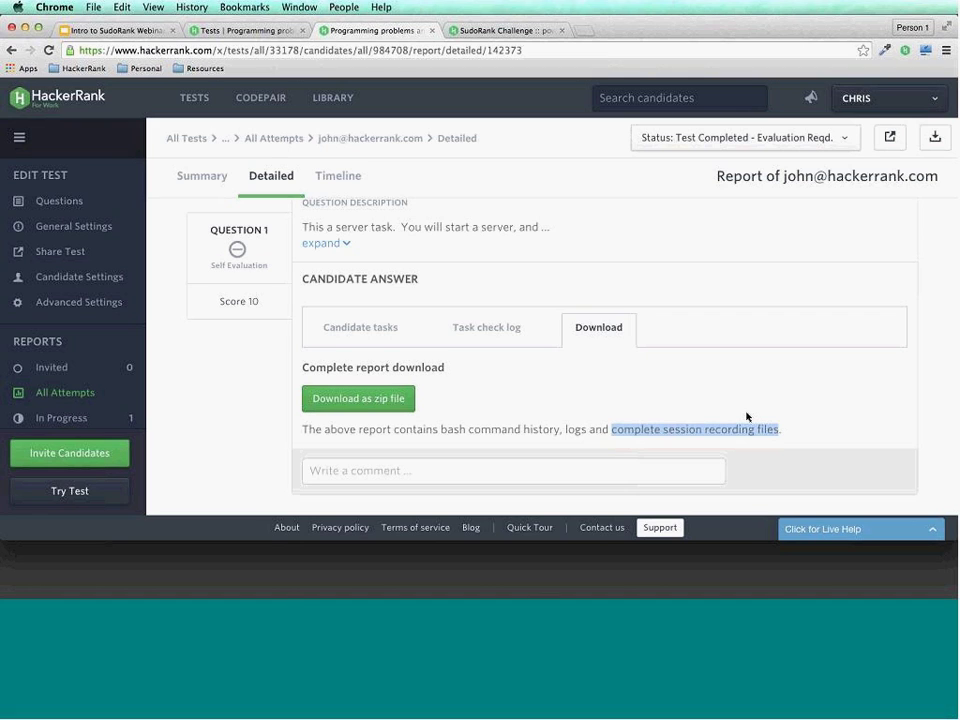
Show the attempt timeline: started 22 Oct 2014 17:10, 2 min 33 sec taken, 1 min 58 sec offline.
left_click(361, 179)
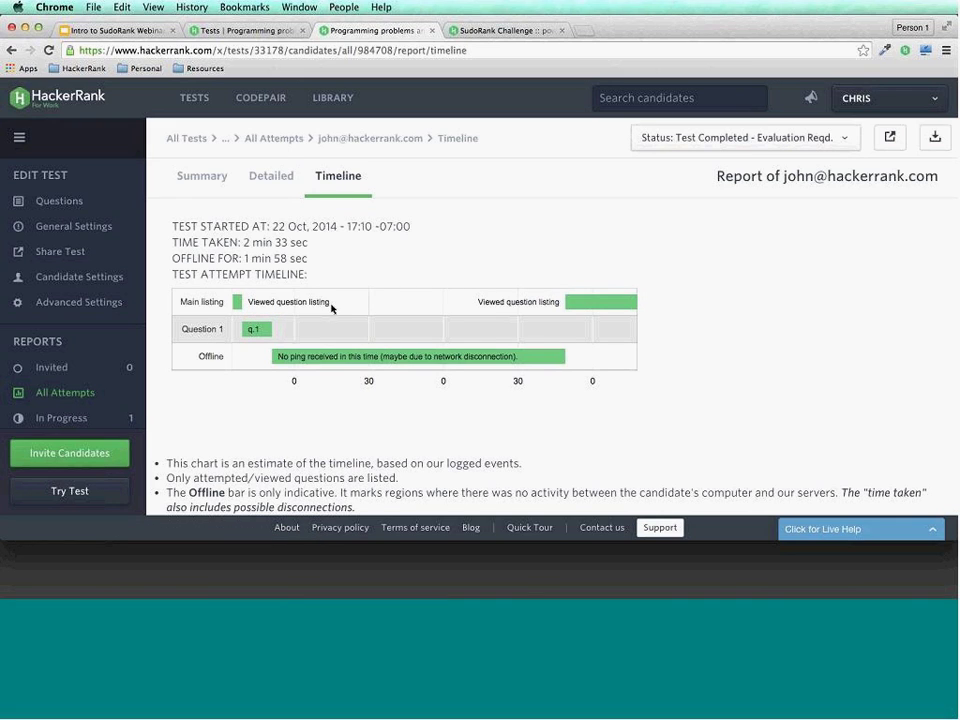
mouse_move(348, 356)
mouse_move(380, 353)
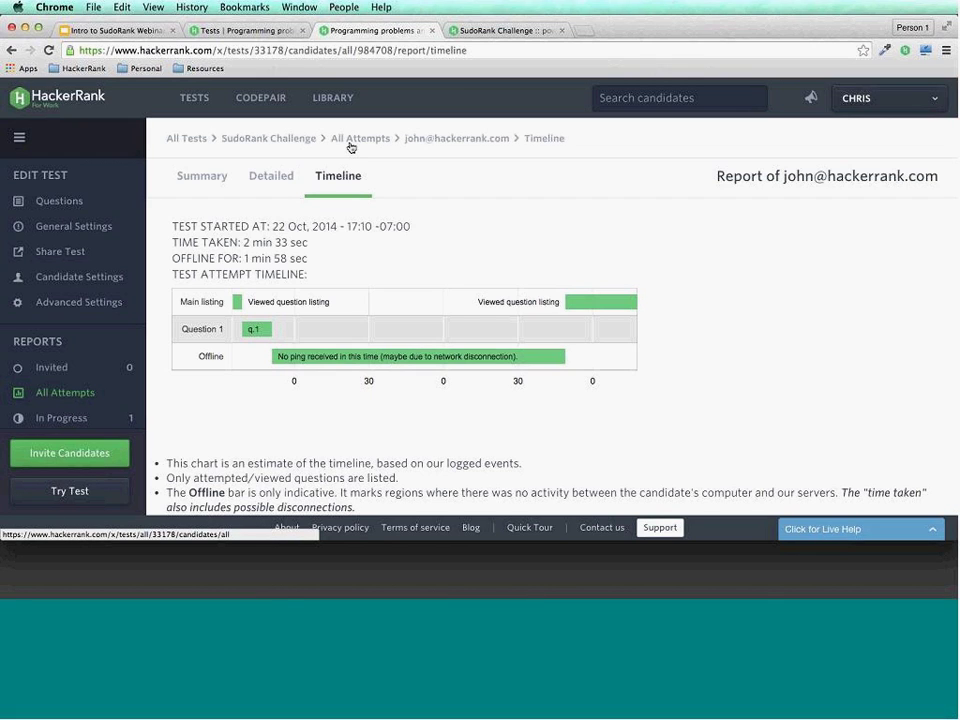
Return to All Attempts, clear the date-range filter, and review the list with 10-point Topper attempts first.
left_click(351, 140)
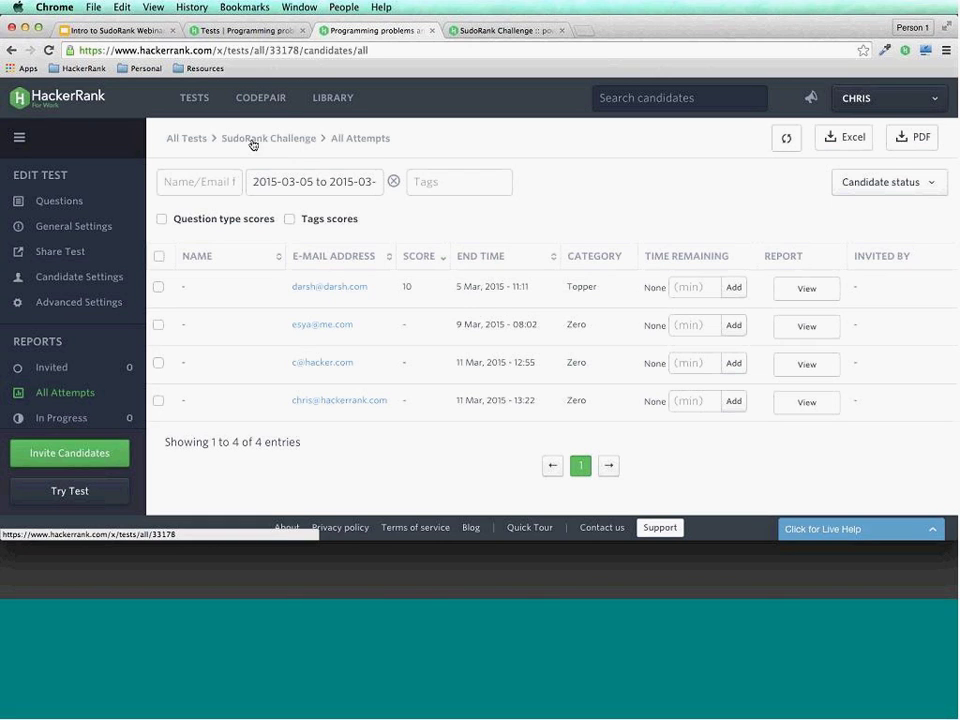
left_click(393, 181)
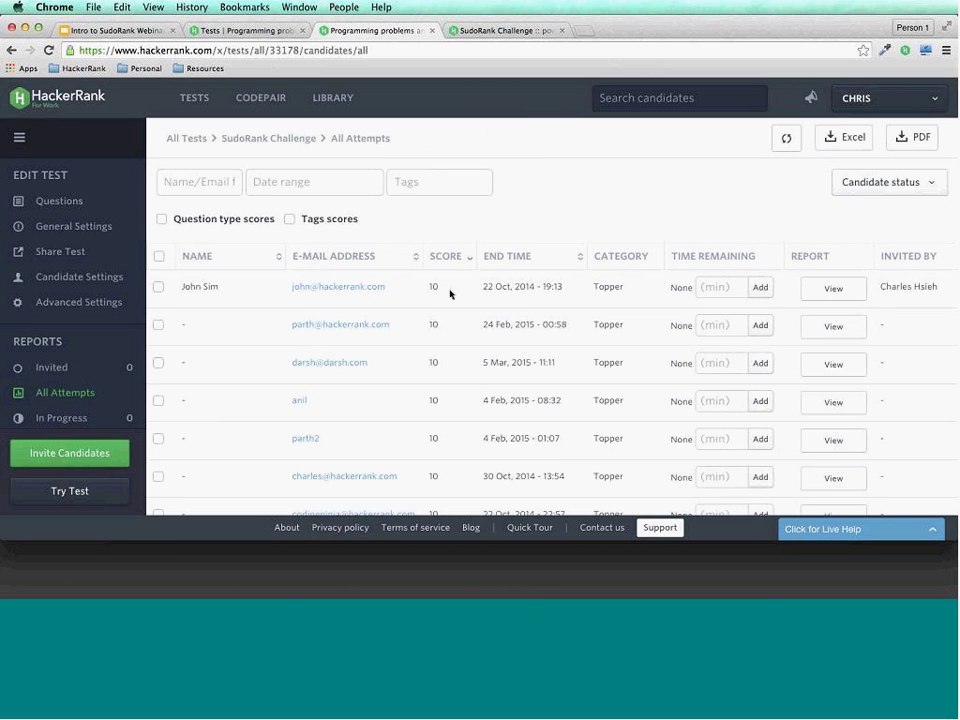
scroll(349, 360, "down", 1)
scroll(349, 360, "down", 2)
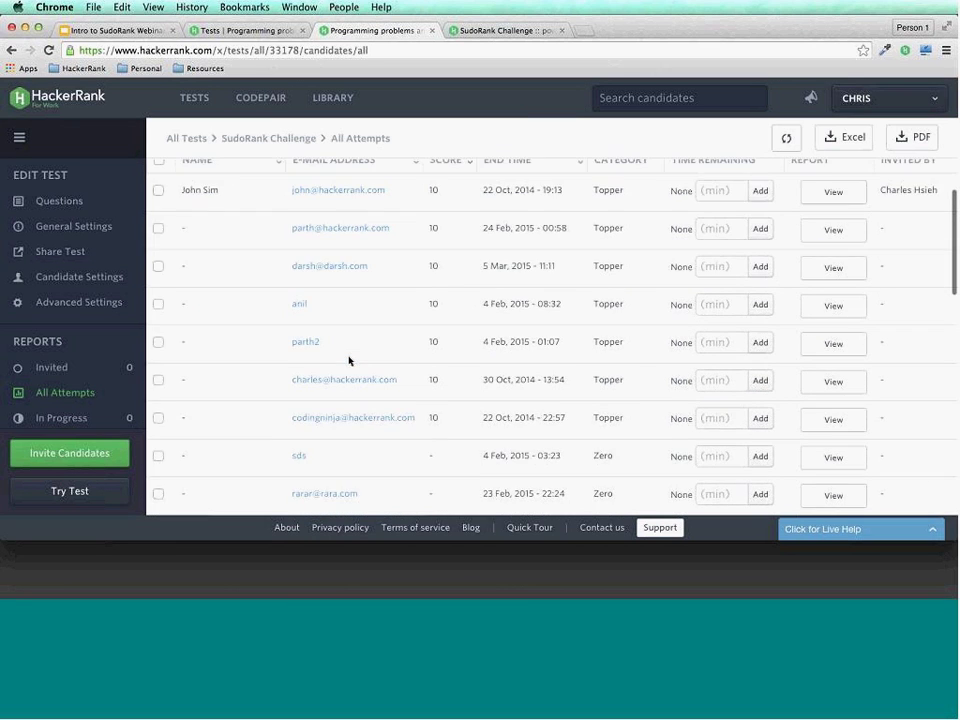
scroll(349, 360, "up", 3)
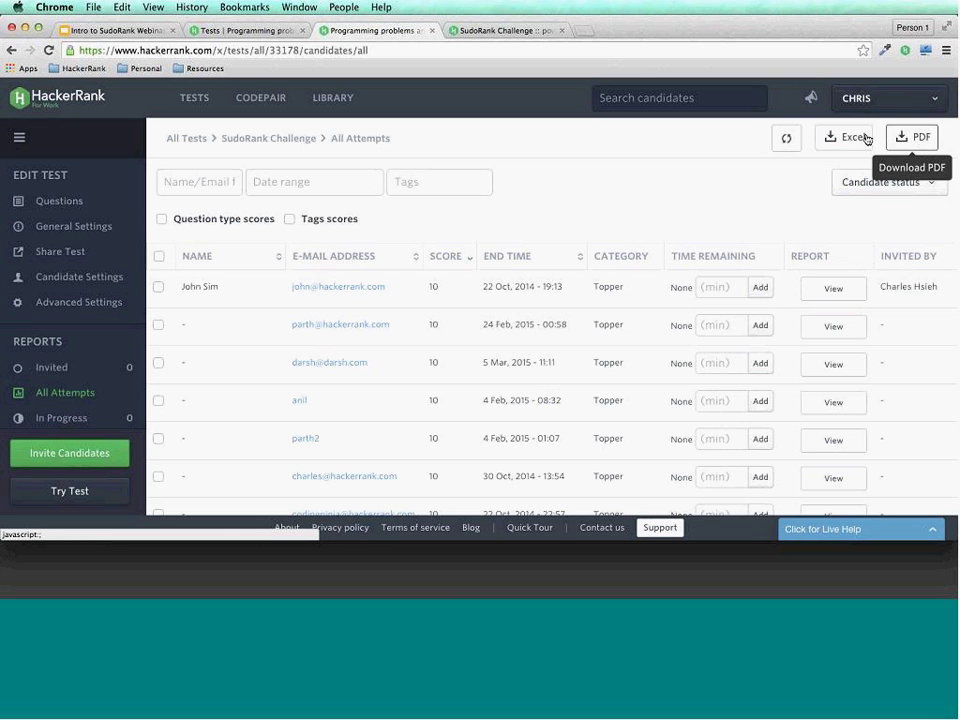
scroll(559, 267, "down", 5)
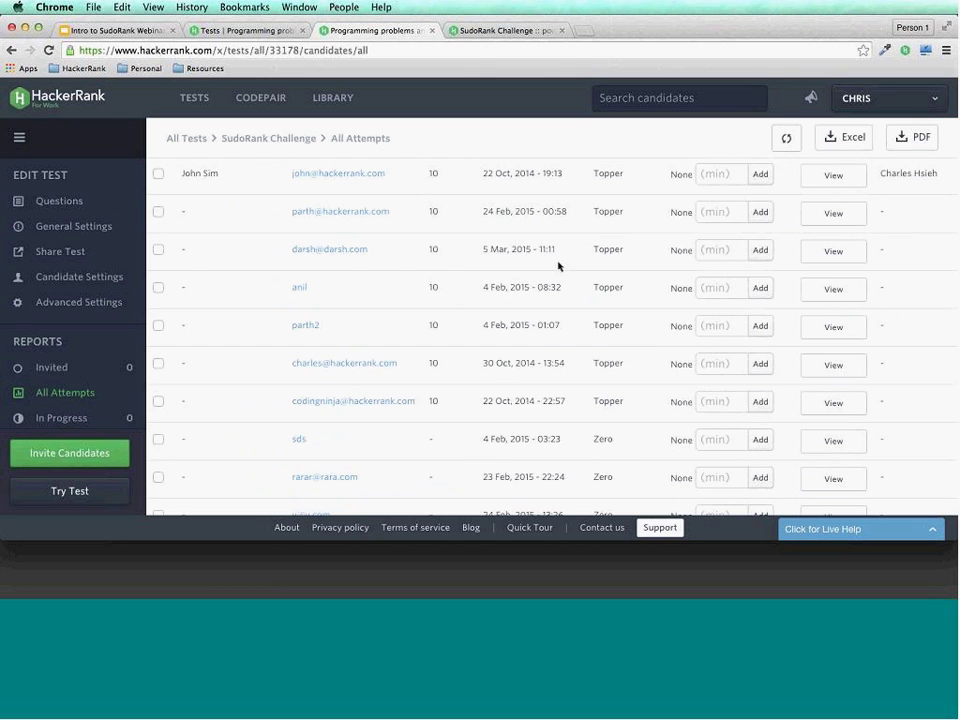
scroll(559, 267, "up", 5)
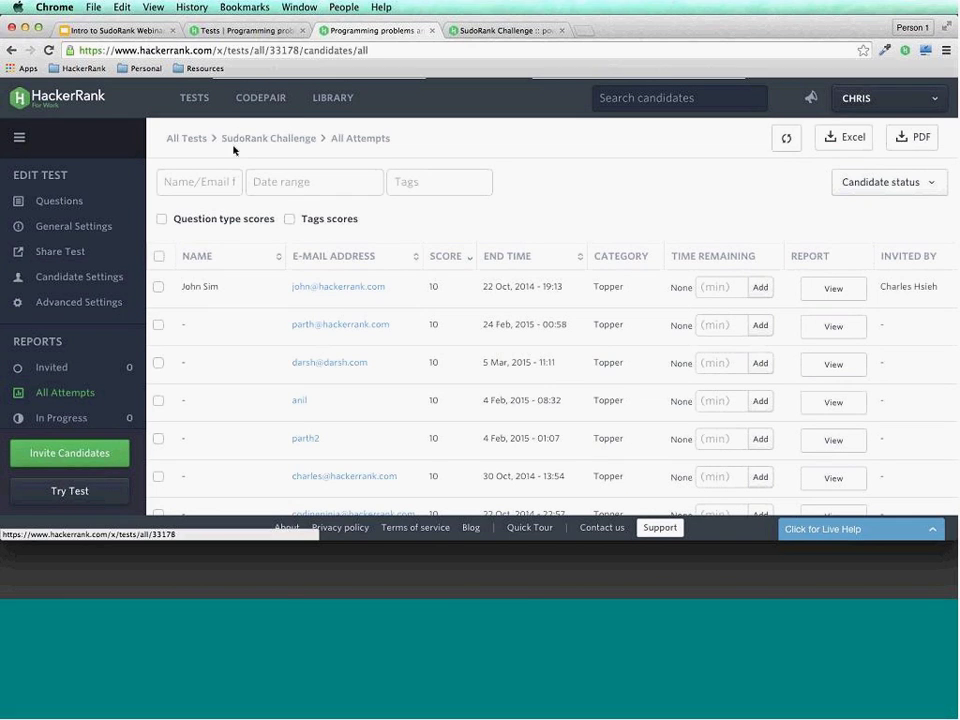
Present the Intro to SudoRank Webinar Deck full screen from slide 16, covering Source, Screen and Hire.
left_click(143, 41)
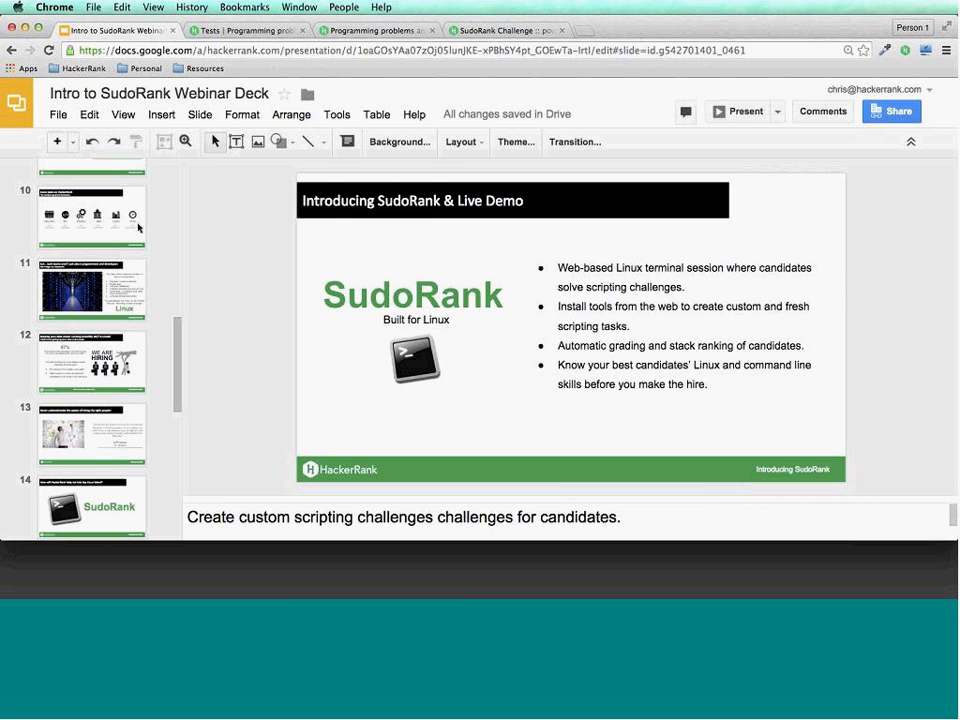
scroll(109, 401, "down", 2)
scroll(109, 401, "down", 1)
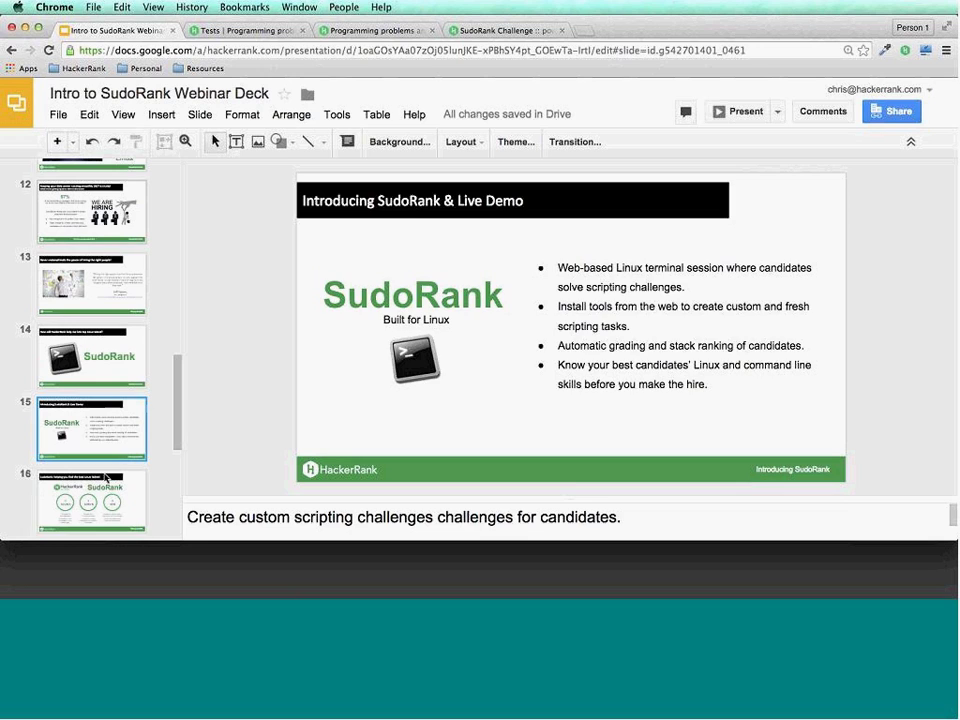
key("Down")
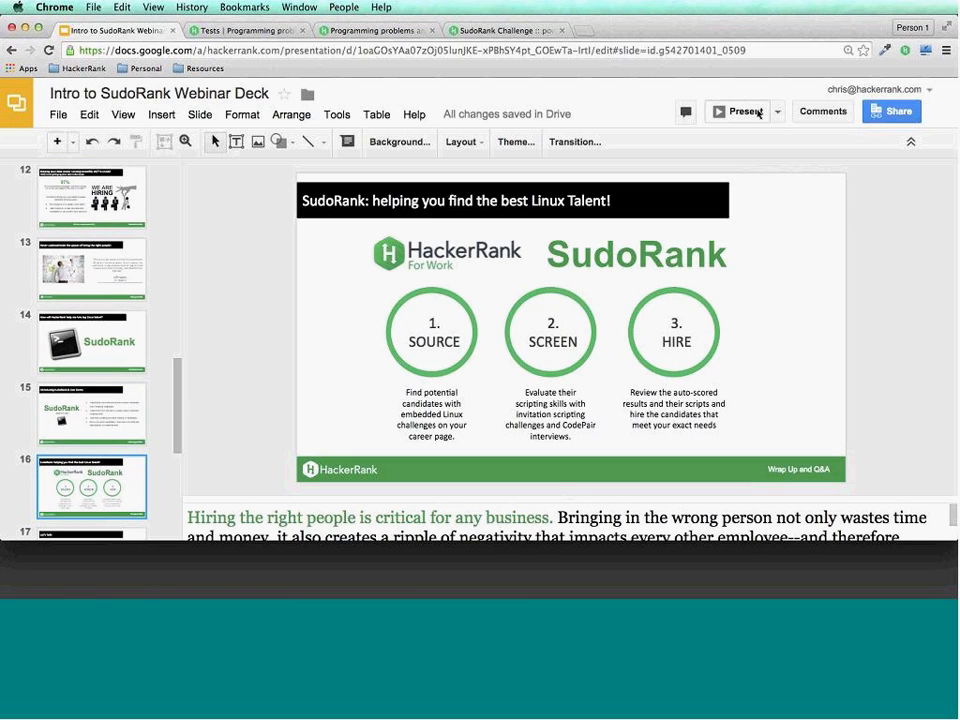
left_click(758, 113)
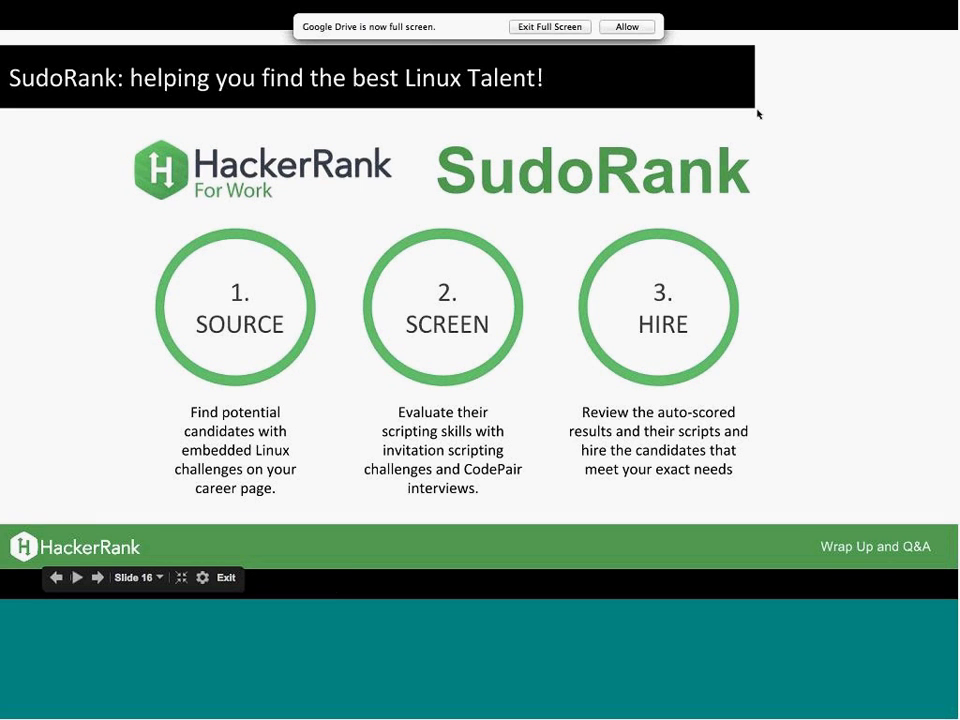